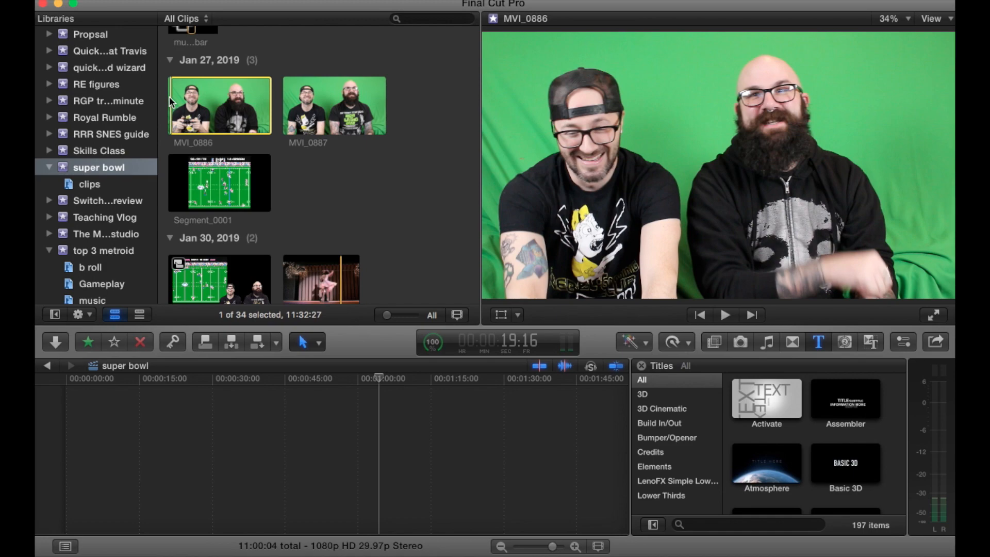
Step: Add the Segment_0001 gameplay clip to the timeline beneath MVI_0886, starting at the beginning
{"action": "left_click", "coordinate": [214, 184]}
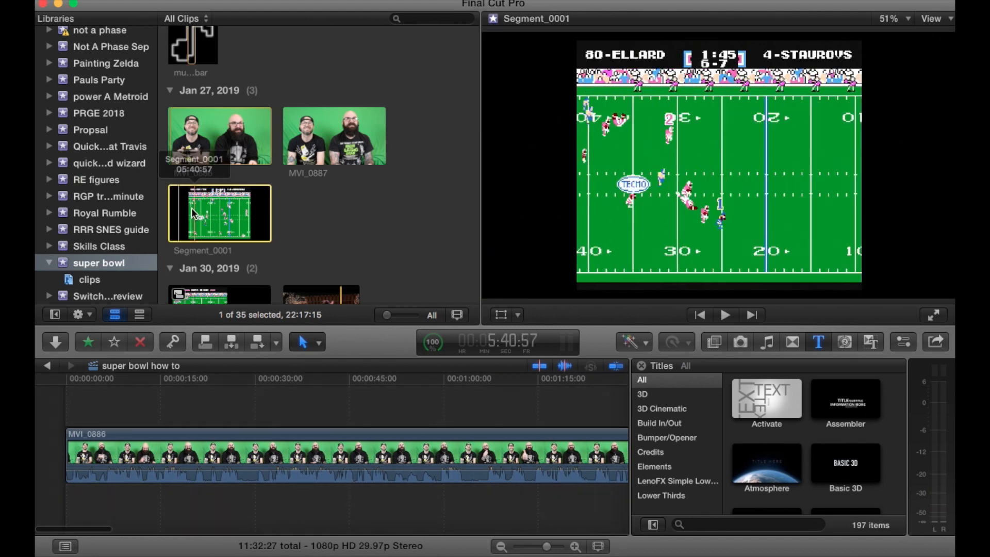
{"action": "left_click", "coordinate": [192, 216]}
{"action": "left_click_drag", "start_coordinate": [193, 216], "coordinate": [69, 503]}
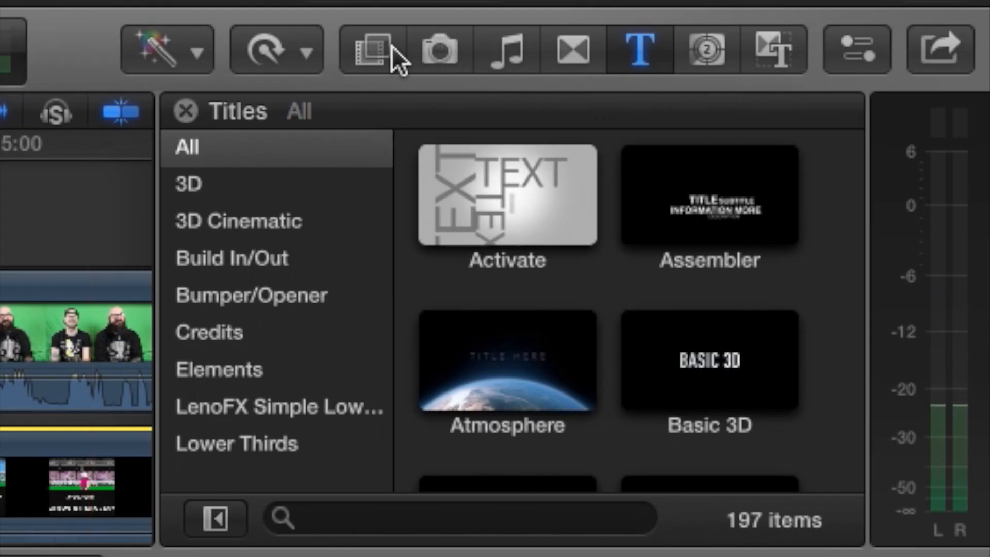
Step: Find the Keyer effect in the Keying category and apply it to the green-screen clip MVI_0886
{"action": "left_click", "coordinate": [374, 47]}
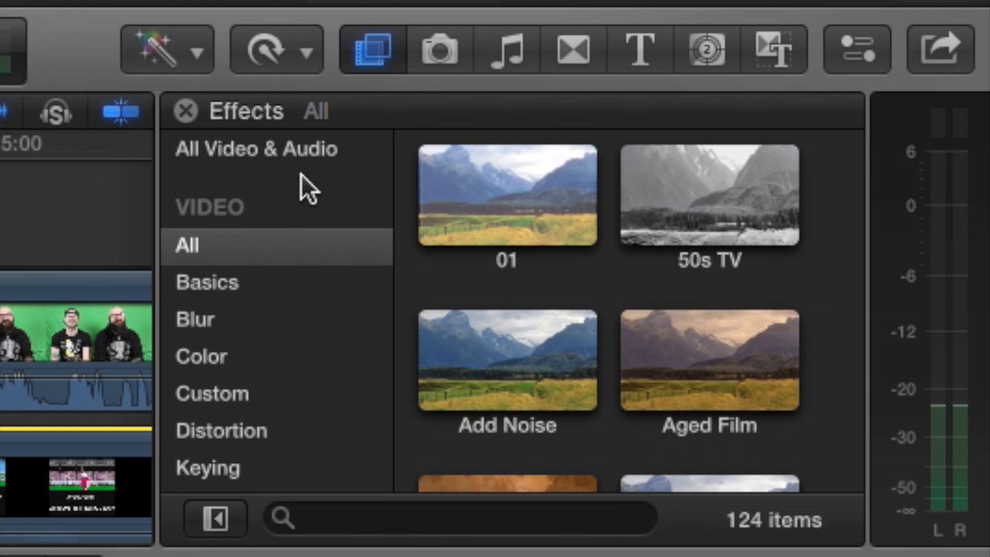
{"action": "scroll", "coordinate": [278, 249], "scroll_direction": "down", "scroll_amount": 6}
{"action": "left_click", "coordinate": [258, 225]}
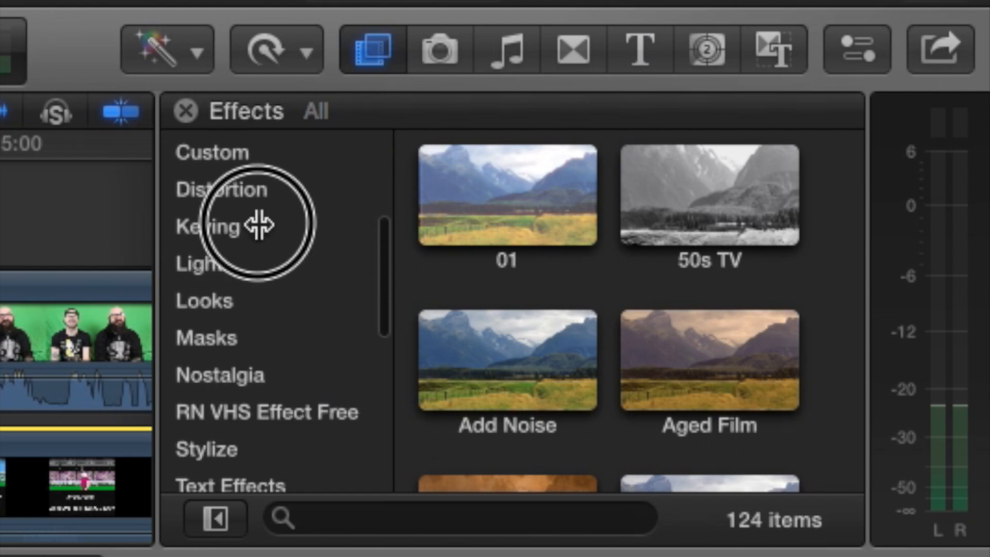
{"action": "left_click_drag", "start_coordinate": [501, 181], "coordinate": [293, 462]}
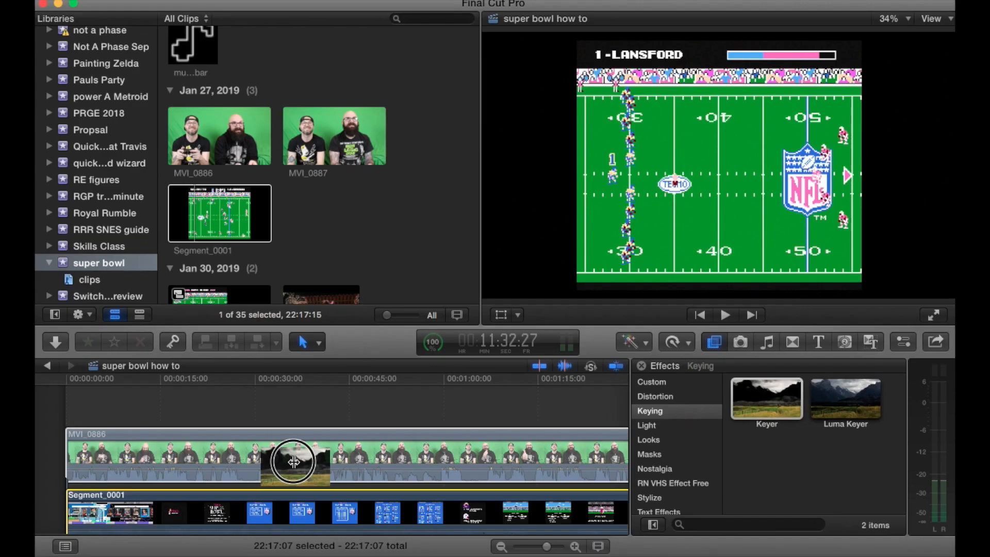
Step: Transform MVI_0886 at about 28 seconds, shrinking the two hosts and moving them to the frame's lower-right corner
{"action": "left_click", "coordinate": [260, 399]}
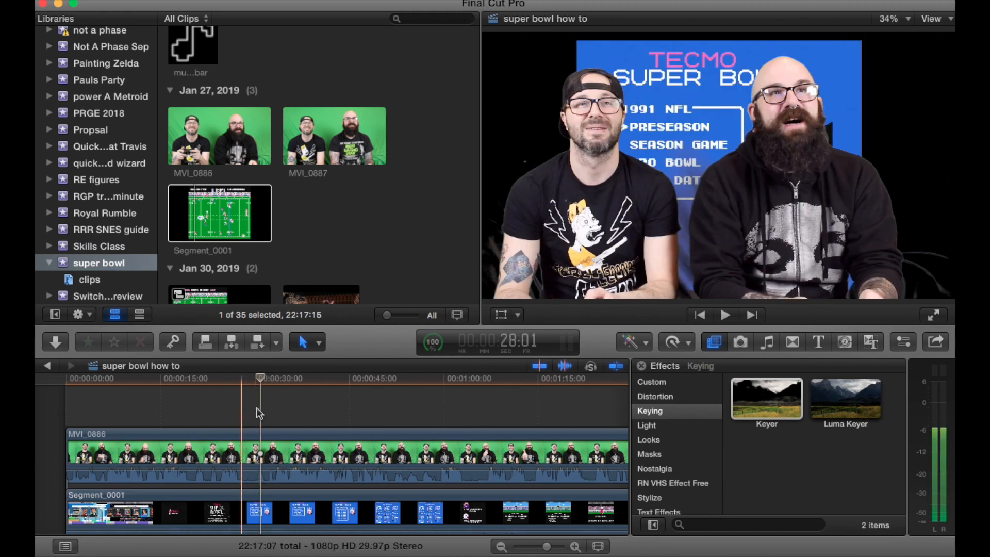
{"action": "left_click", "coordinate": [261, 453]}
{"action": "left_click", "coordinate": [517, 314]}
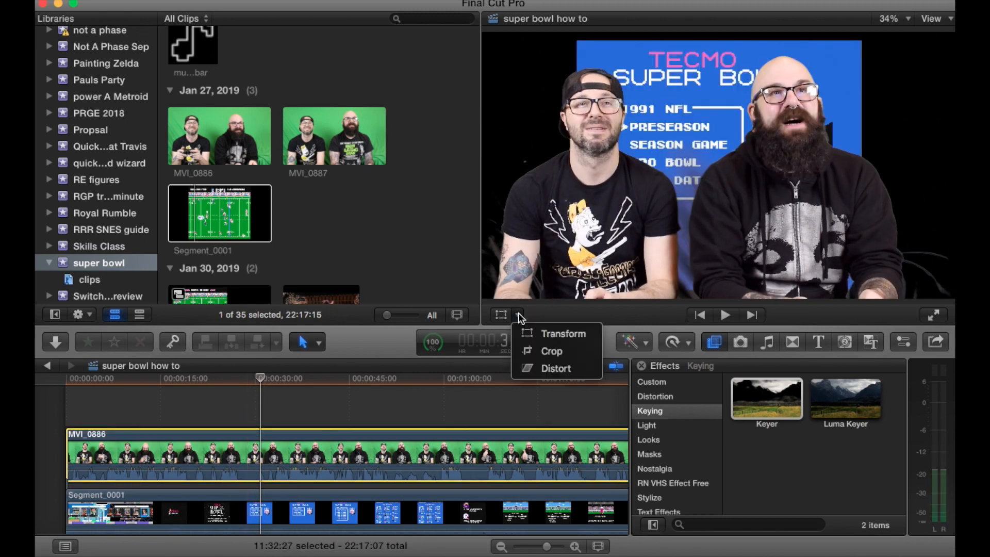
{"action": "left_click", "coordinate": [541, 331]}
{"action": "left_click_drag", "start_coordinate": [485, 32], "coordinate": [600, 138]}
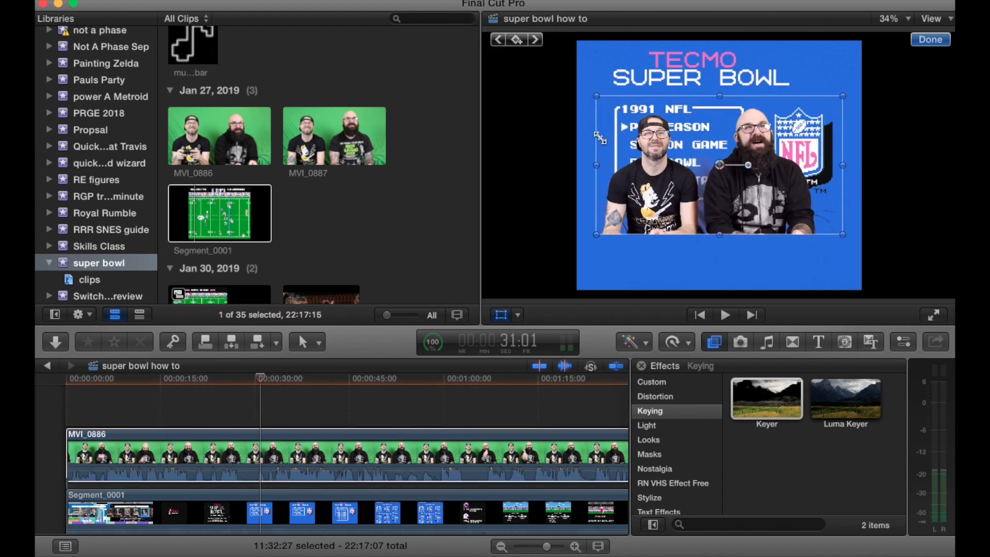
{"action": "left_click_drag", "start_coordinate": [727, 209], "coordinate": [854, 271]}
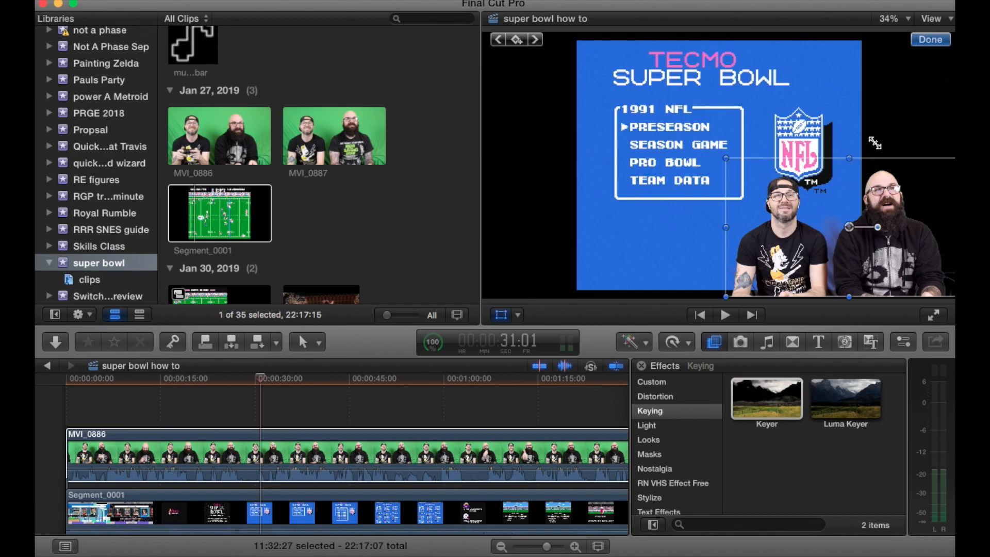
{"action": "left_click", "coordinate": [929, 41]}
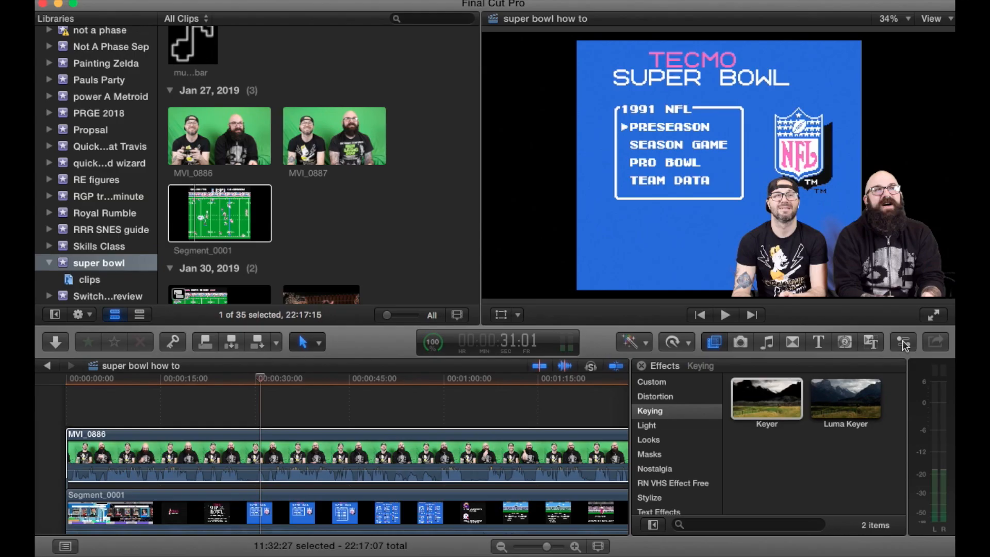
Step: Refine the Keyer on MVI_0886 by sampling the background color between the two hosts, and close the effects browser
{"action": "left_click", "coordinate": [903, 342]}
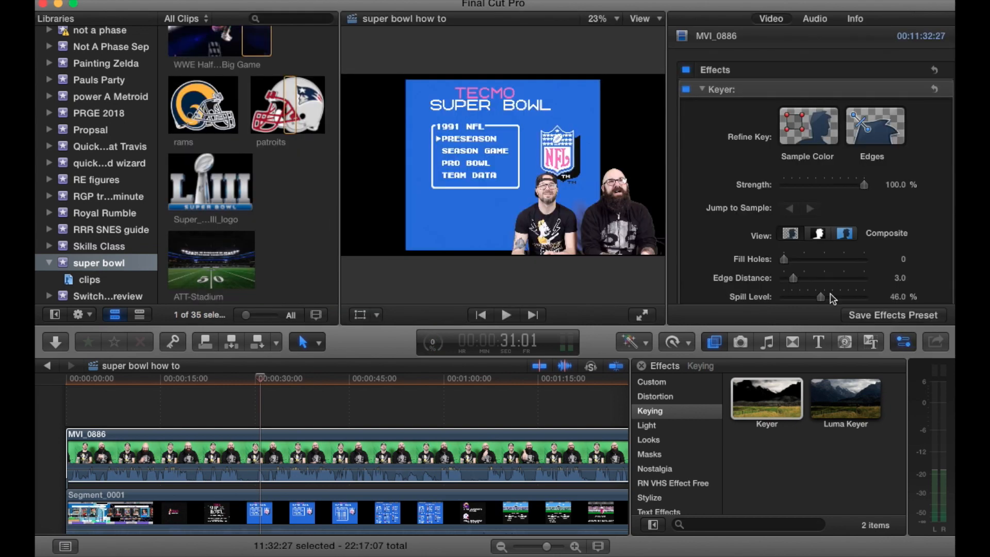
{"action": "left_click", "coordinate": [798, 124]}
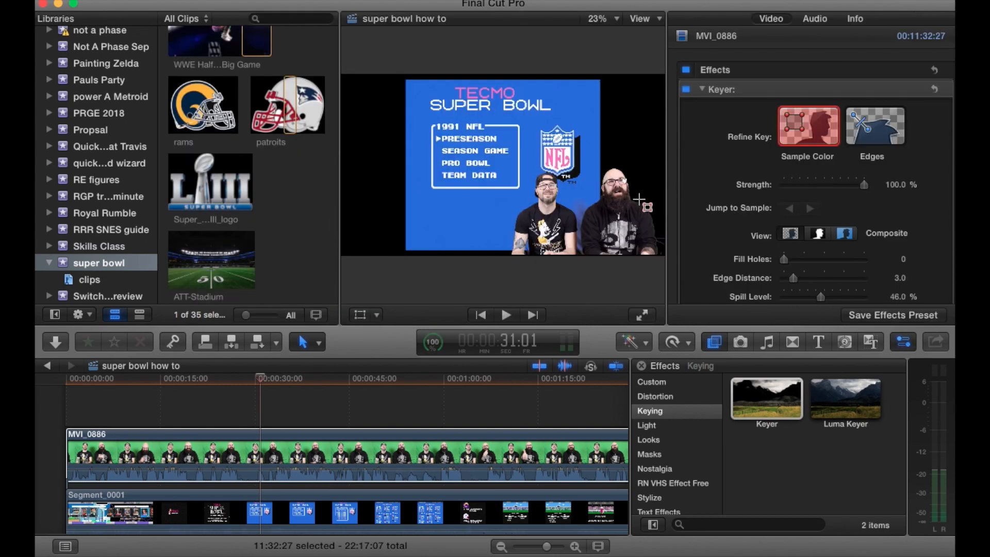
{"action": "left_click", "coordinate": [581, 213]}
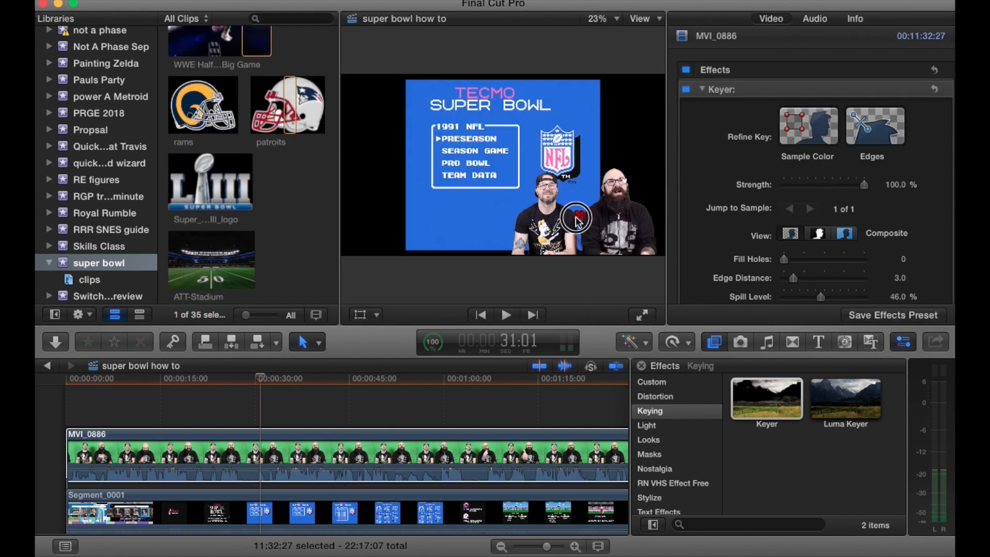
{"action": "left_click", "coordinate": [642, 365]}
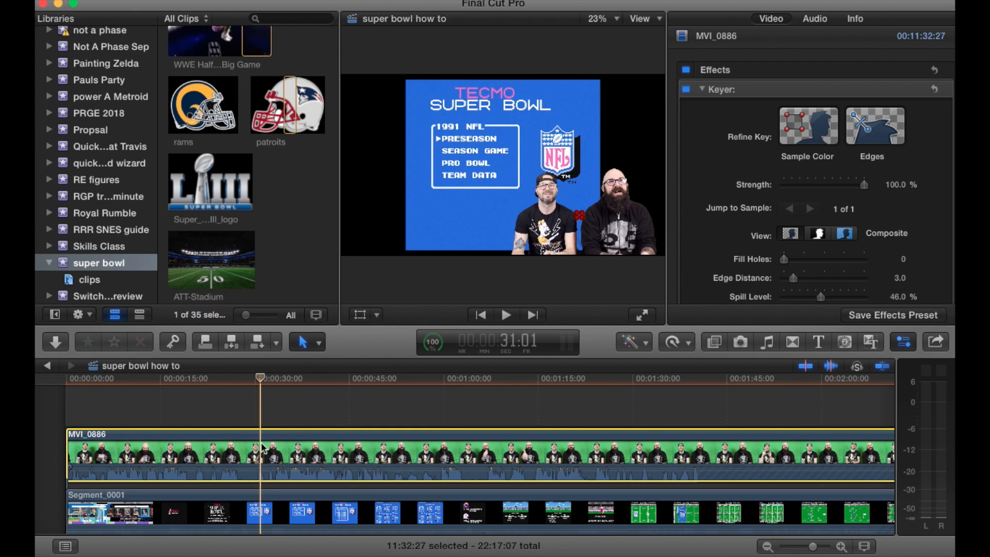
Step: Trim the black borders off Segment_0001 by about 252.5 px left, 250.9 px right, 25 px top and 20.3 px bottom
{"action": "scroll", "coordinate": [346, 433], "scroll_direction": "down", "scroll_amount": 1}
{"action": "scroll", "coordinate": [346, 433], "scroll_direction": "right", "scroll_amount": 1}
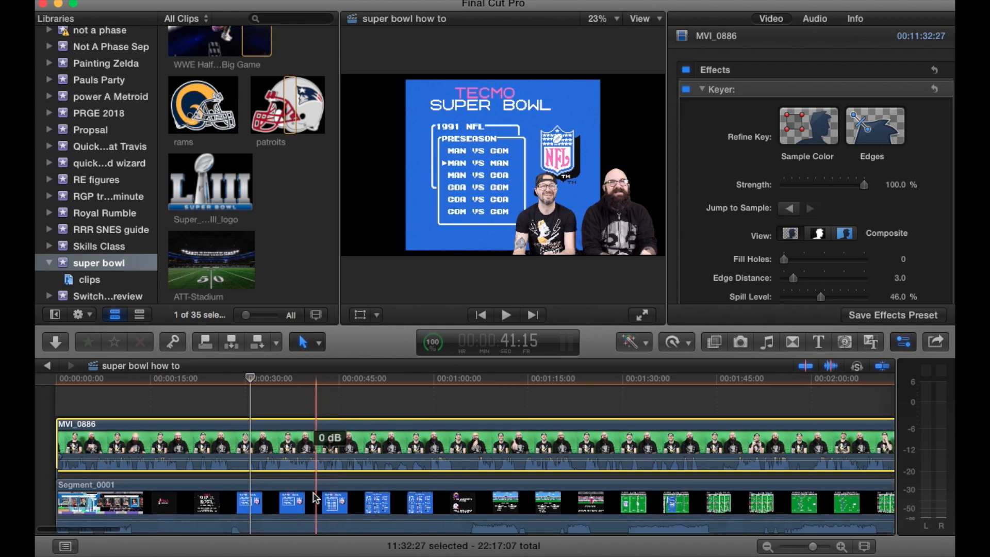
{"action": "left_click", "coordinate": [344, 499]}
{"action": "left_click", "coordinate": [376, 314]}
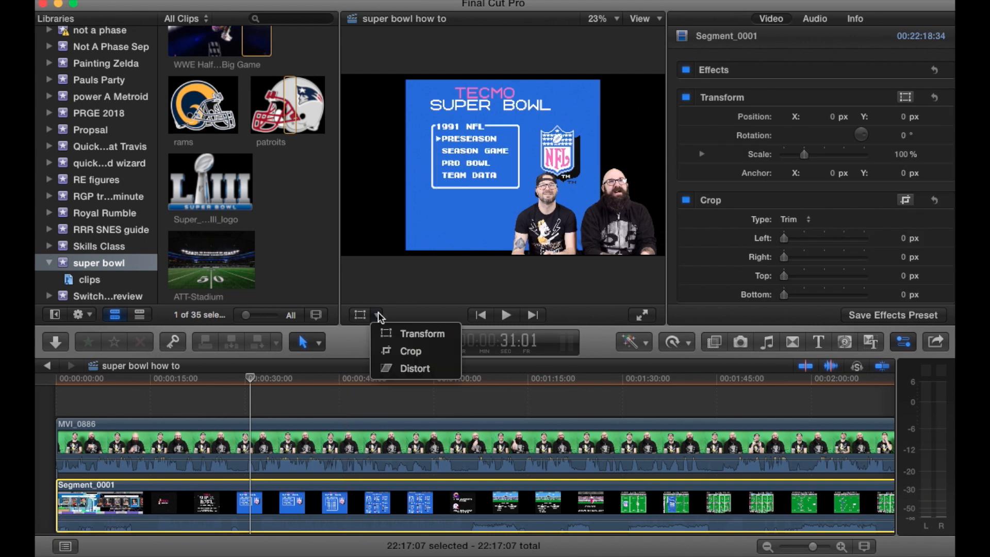
{"action": "left_click", "coordinate": [413, 351]}
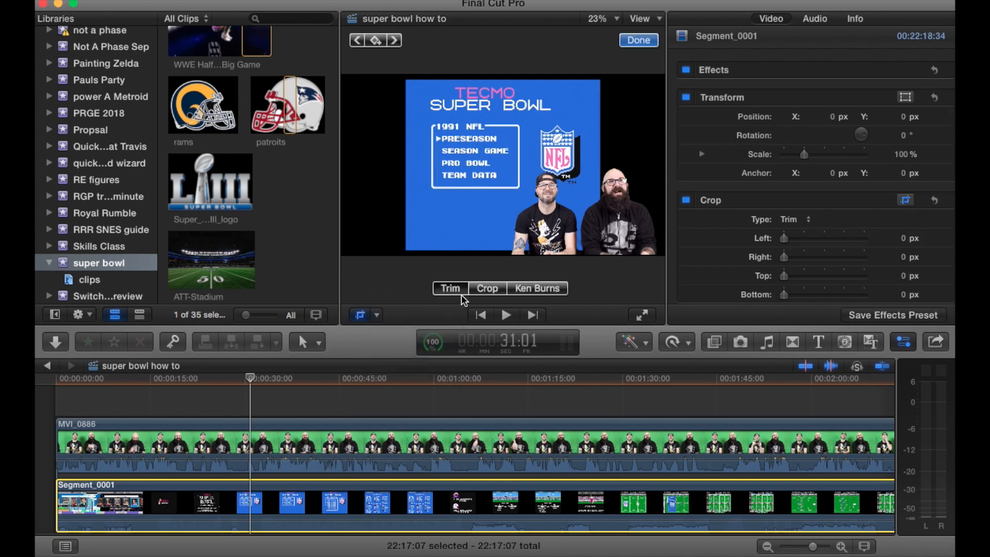
{"action": "left_click_drag", "start_coordinate": [343, 166], "coordinate": [406, 168]}
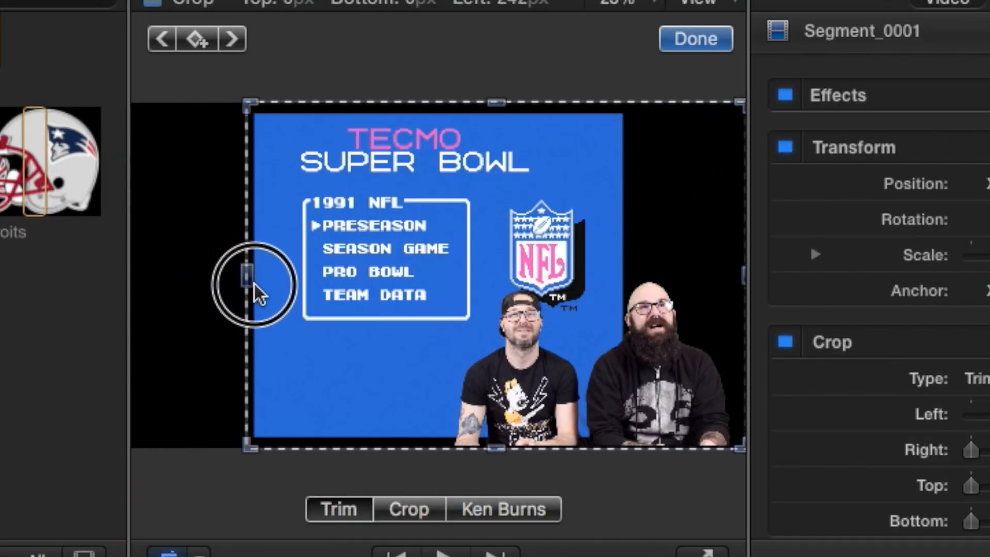
{"action": "left_click_drag", "start_coordinate": [254, 284], "coordinate": [256, 283]}
{"action": "left_click_drag", "start_coordinate": [742, 278], "coordinate": [625, 281]}
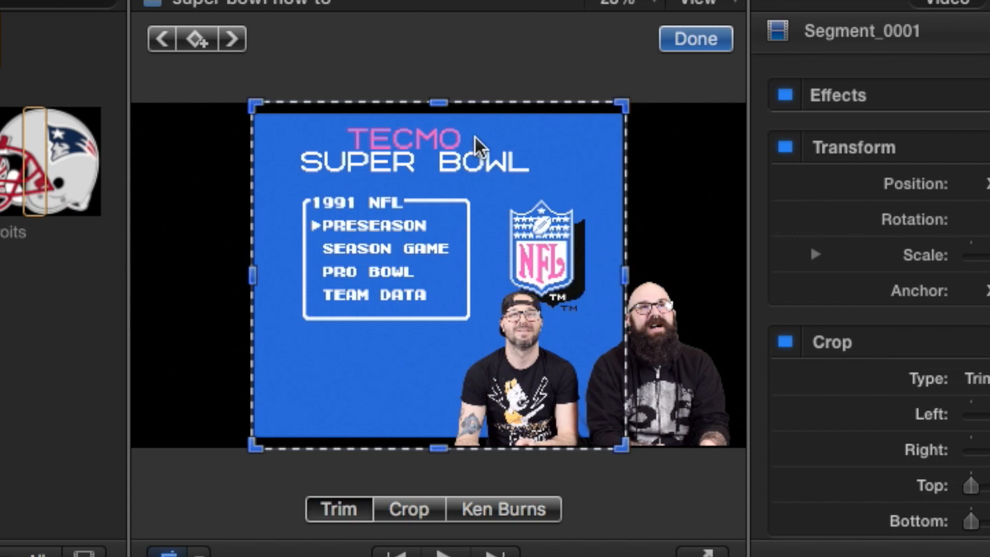
{"action": "left_click_drag", "start_coordinate": [442, 103], "coordinate": [443, 115]}
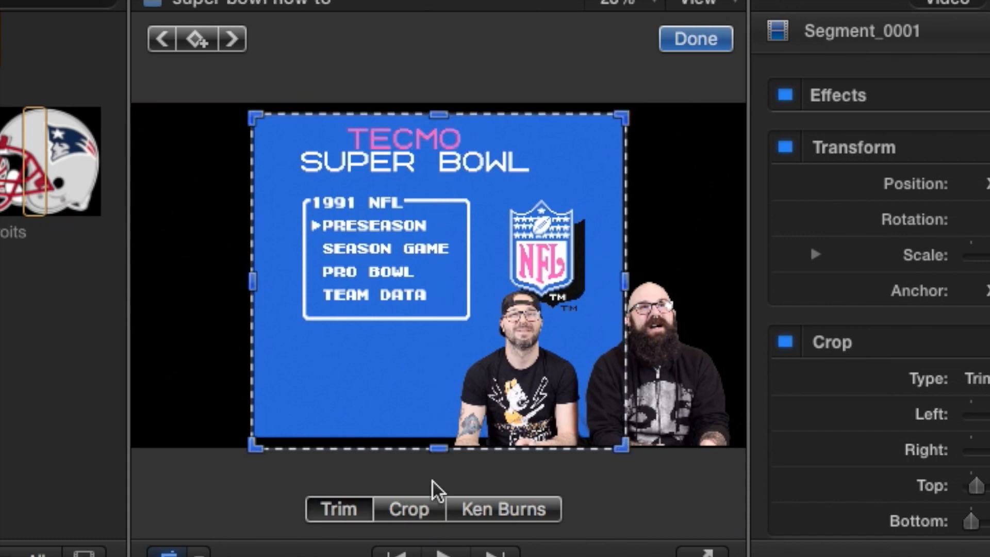
{"action": "left_click_drag", "start_coordinate": [438, 447], "coordinate": [439, 442]}
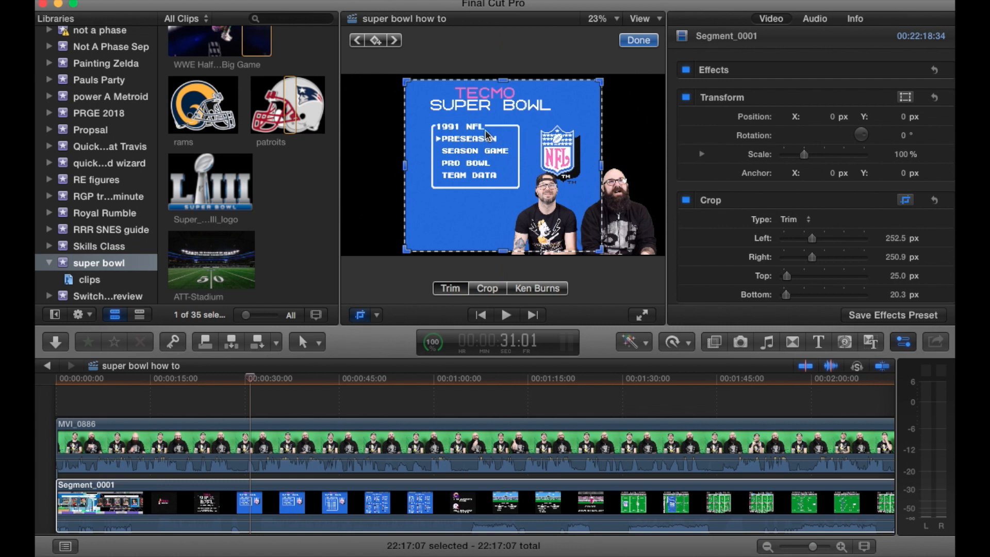
{"action": "left_click", "coordinate": [639, 40]}
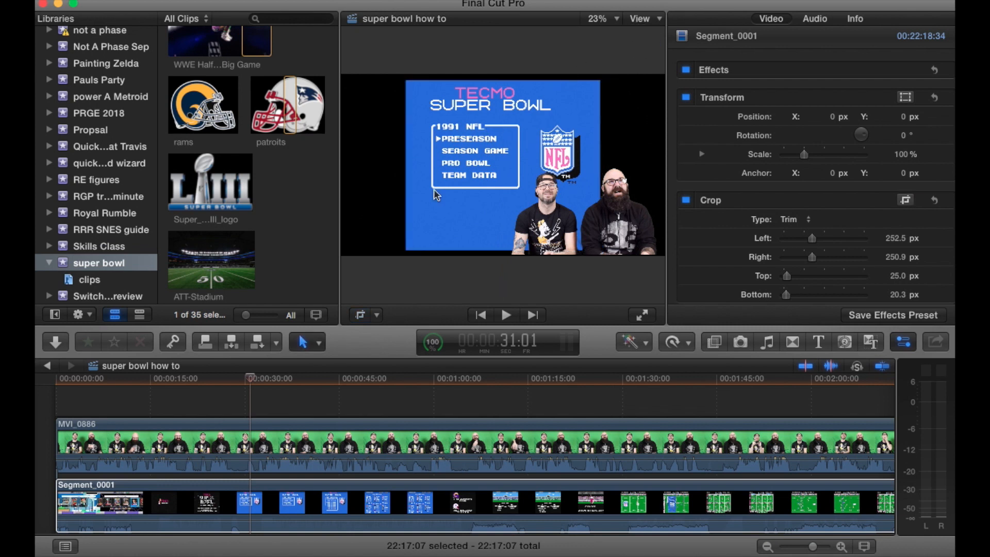
Step: Transform Segment_0001 to about 84.45% scale and move it toward the frame's upper left, about X -399.6 px, Y 73.2 px
{"action": "left_click", "coordinate": [377, 315]}
{"action": "left_click", "coordinate": [418, 331]}
{"action": "left_click_drag", "start_coordinate": [485, 214], "coordinate": [442, 217]}
{"action": "left_click_drag", "start_coordinate": [554, 251], "coordinate": [493, 210]}
{"action": "left_click", "coordinate": [638, 39]}
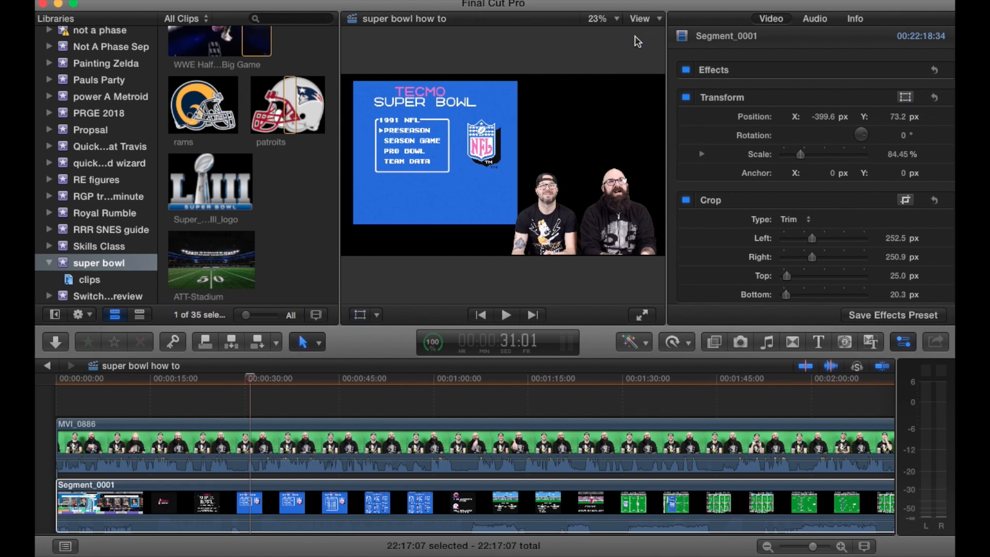
Step: Combine MVI_0886 and Segment_0001 into a compound clip named "gameplay with live" in the super bowl event
{"action": "left_click", "coordinate": [388, 398]}
{"action": "left_click_drag", "start_coordinate": [317, 401], "coordinate": [390, 484]}
{"action": "right_click", "coordinate": [360, 464]}
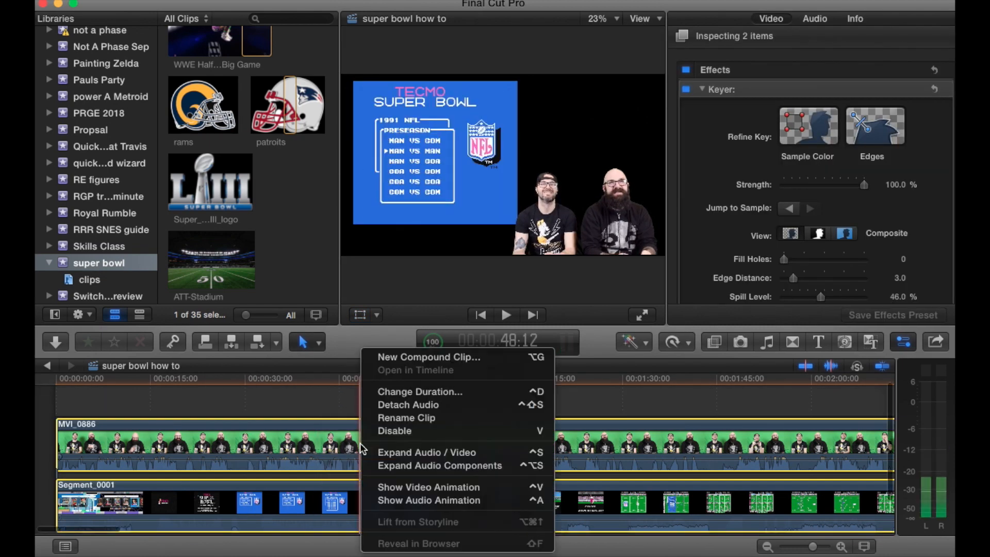
{"action": "left_click", "coordinate": [441, 359]}
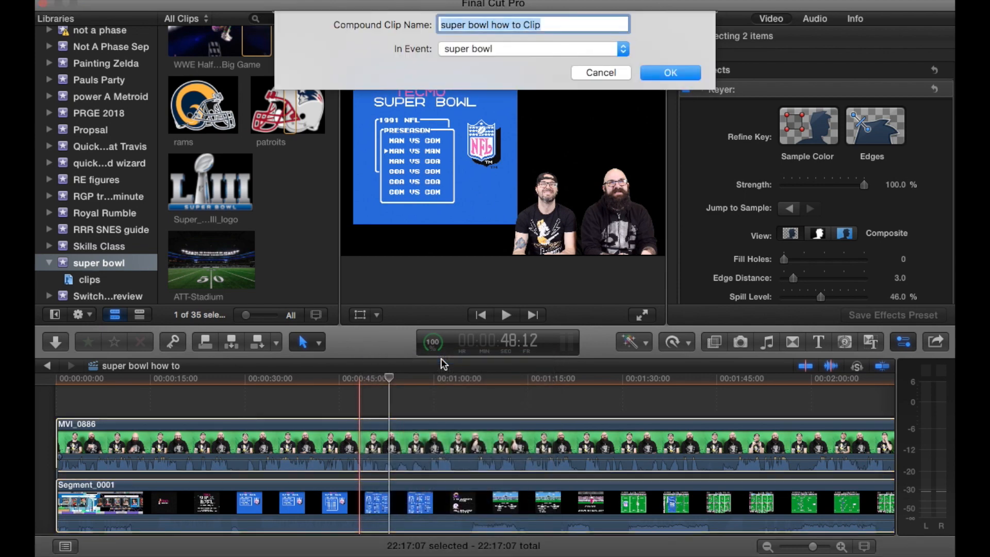
{"action": "type", "text": "gameplay with live"}
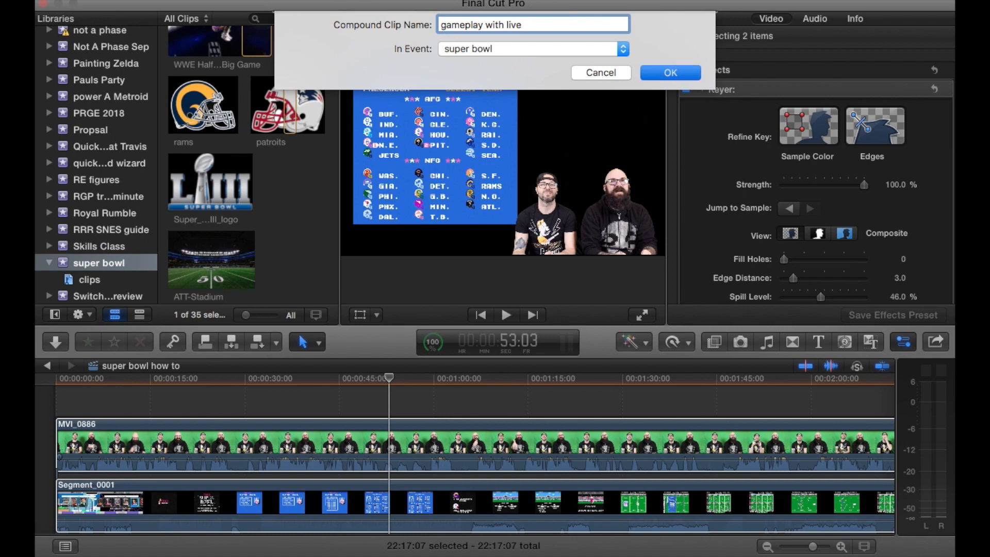
{"action": "key", "text": "Return"}
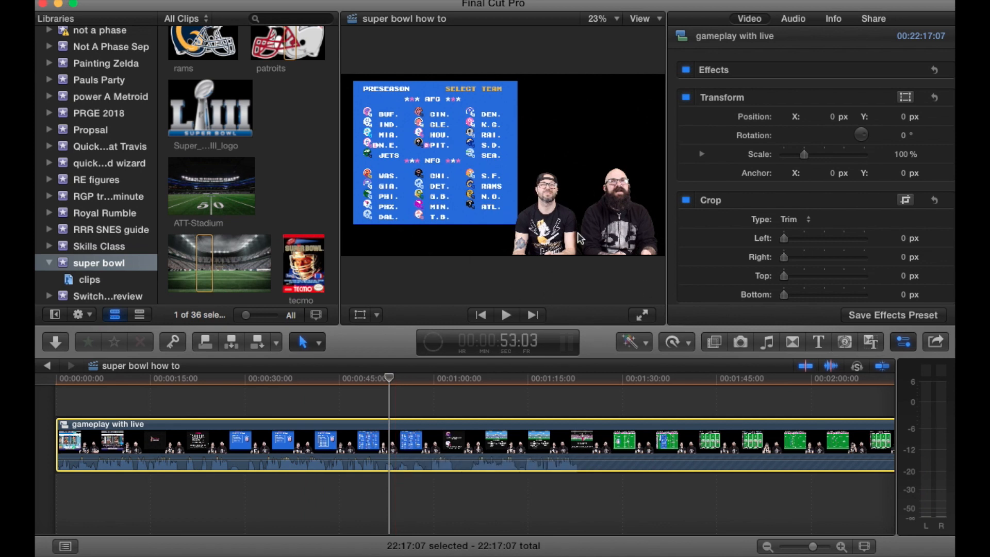
Step: Open the "gameplay with live" compound clip, enlarge MVI_0886 slightly and shift it left over the gameplay, and return to the main timeline
{"action": "double_click", "coordinate": [412, 438]}
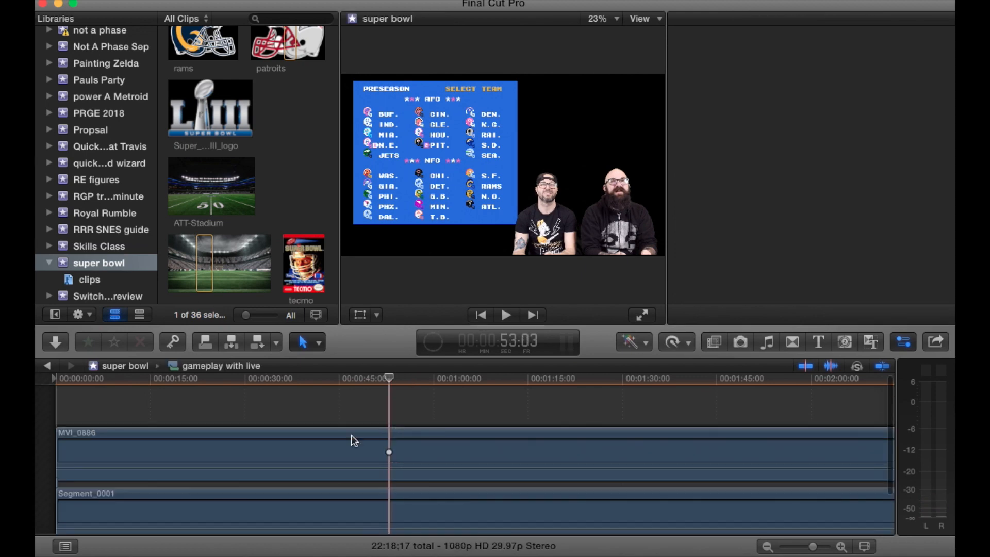
{"action": "left_click", "coordinate": [481, 467]}
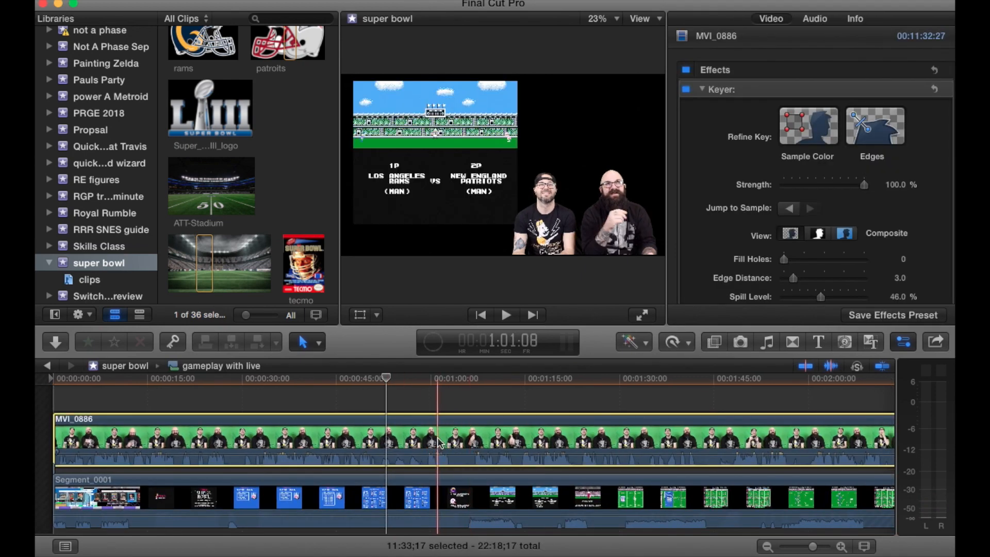
{"action": "left_click", "coordinate": [377, 315]}
{"action": "left_click", "coordinate": [412, 334]}
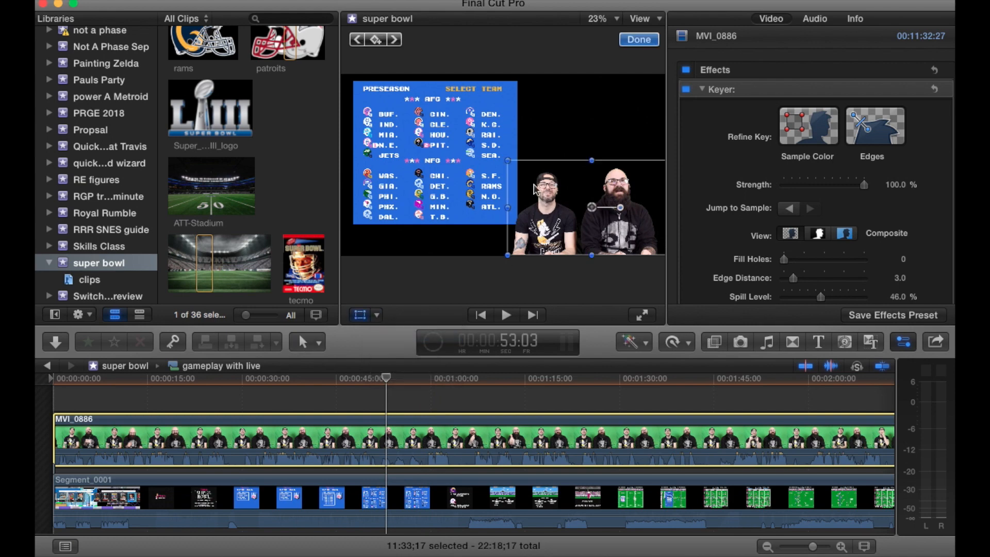
{"action": "left_click_drag", "start_coordinate": [511, 161], "coordinate": [496, 154]}
{"action": "left_click", "coordinate": [554, 195]}
{"action": "left_click_drag", "start_coordinate": [554, 195], "coordinate": [547, 193]}
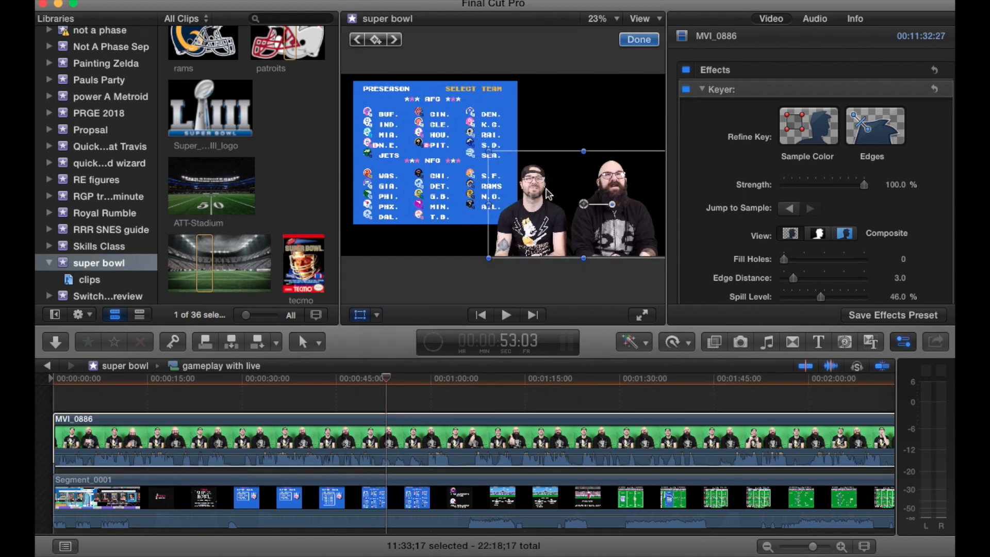
{"action": "left_click", "coordinate": [639, 40]}
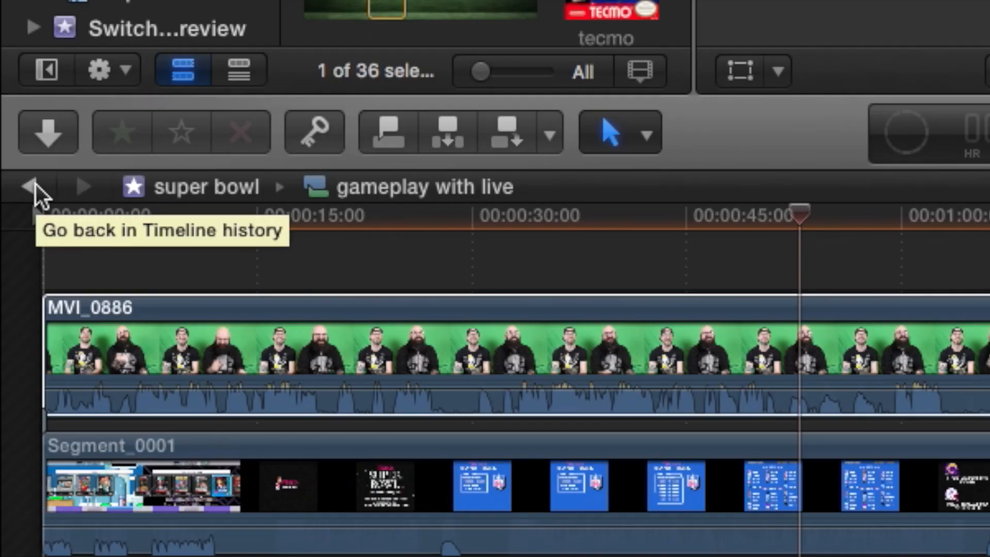
{"action": "left_click", "coordinate": [48, 366]}
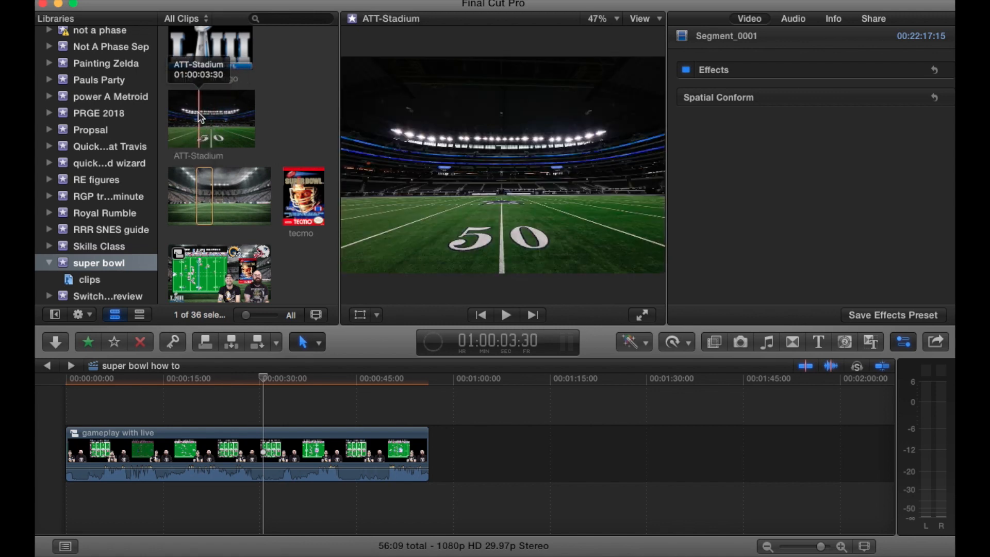
Step: Place the ATT-Stadium image and the other stadium image beneath the "gameplay with live" clip, at its start and about 12 seconds in
{"action": "left_click_drag", "start_coordinate": [205, 115], "coordinate": [70, 504]}
{"action": "left_click_drag", "start_coordinate": [205, 193], "coordinate": [143, 501]}
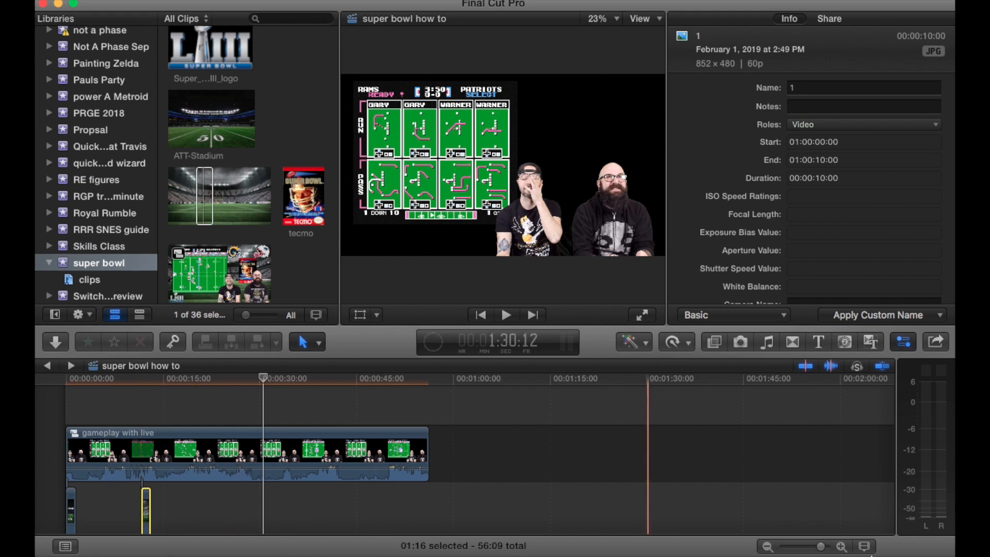
{"action": "left_click", "coordinate": [841, 546]}
{"action": "scroll", "coordinate": [574, 479], "scroll_direction": "left", "scroll_amount": 5}
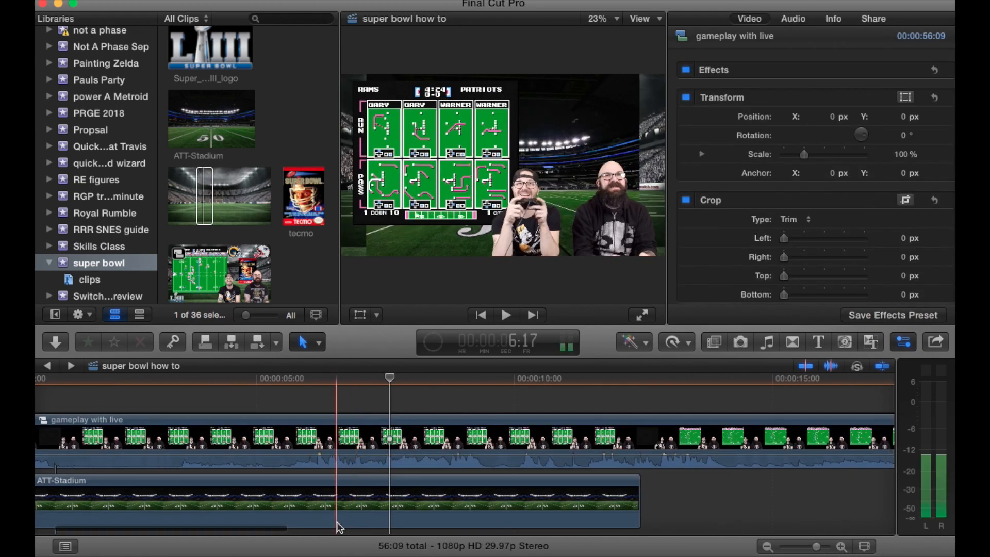
Step: Disable the lower stadium image clip named 1 beneath ATT-Stadium
{"action": "scroll", "coordinate": [338, 526], "scroll_direction": "down", "scroll_amount": 5}
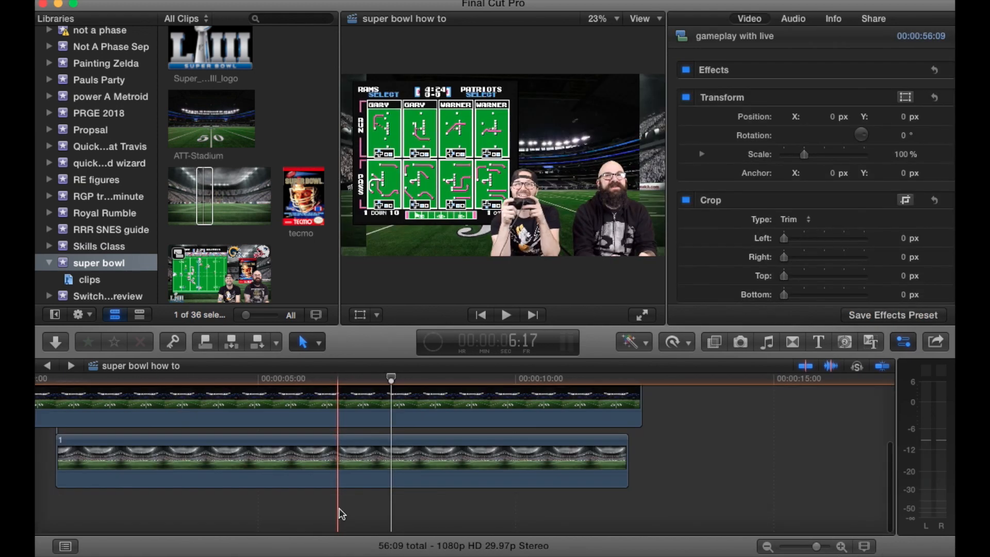
{"action": "left_click", "coordinate": [361, 467]}
{"action": "key", "text": "v"}
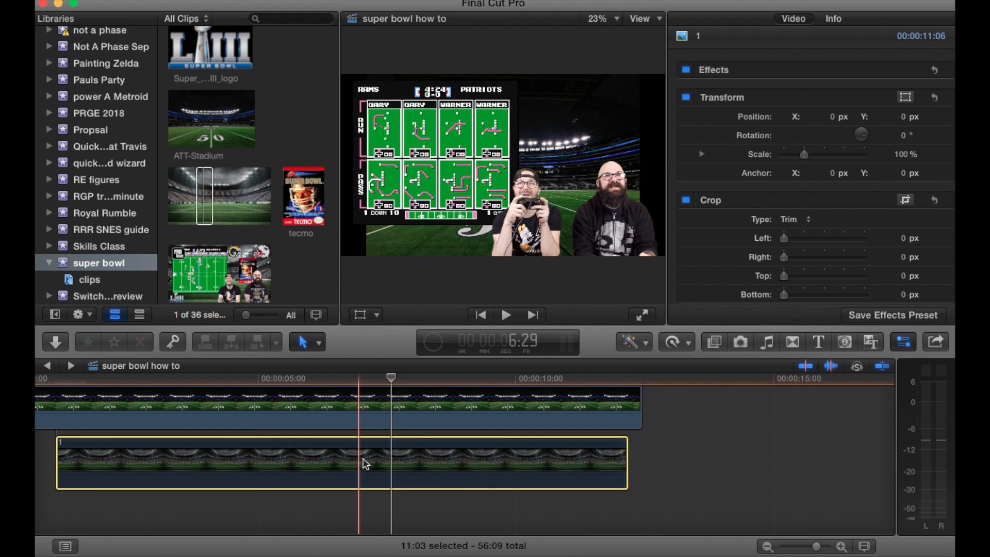
Step: Enlarge the ATT-Stadium clip to about 122.28% scale so it fills the frame behind the hosts and gameplay
{"action": "scroll", "coordinate": [366, 463], "scroll_direction": "up", "scroll_amount": 2}
{"action": "left_click", "coordinate": [370, 436]}
{"action": "key", "text": "space"}
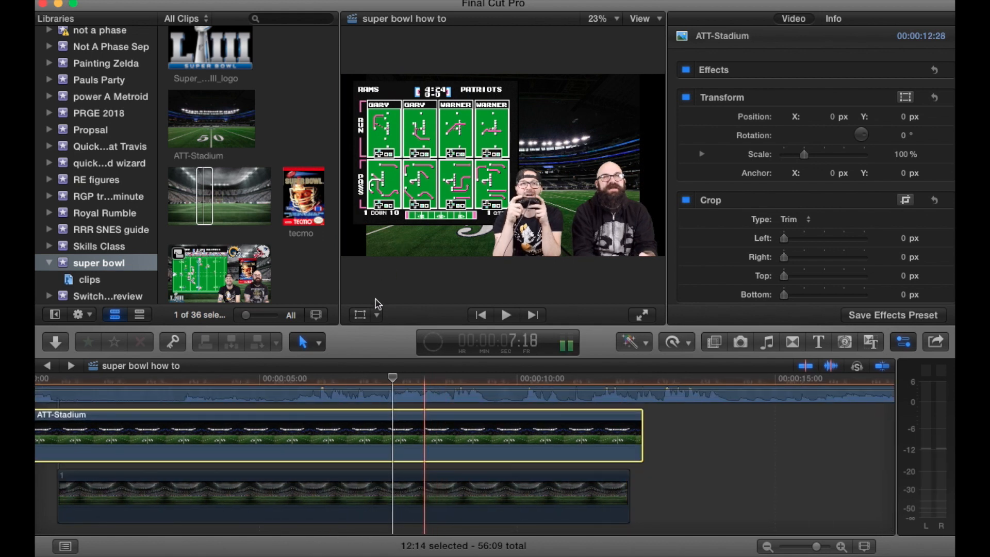
{"action": "left_click", "coordinate": [379, 315]}
{"action": "left_click", "coordinate": [408, 332]}
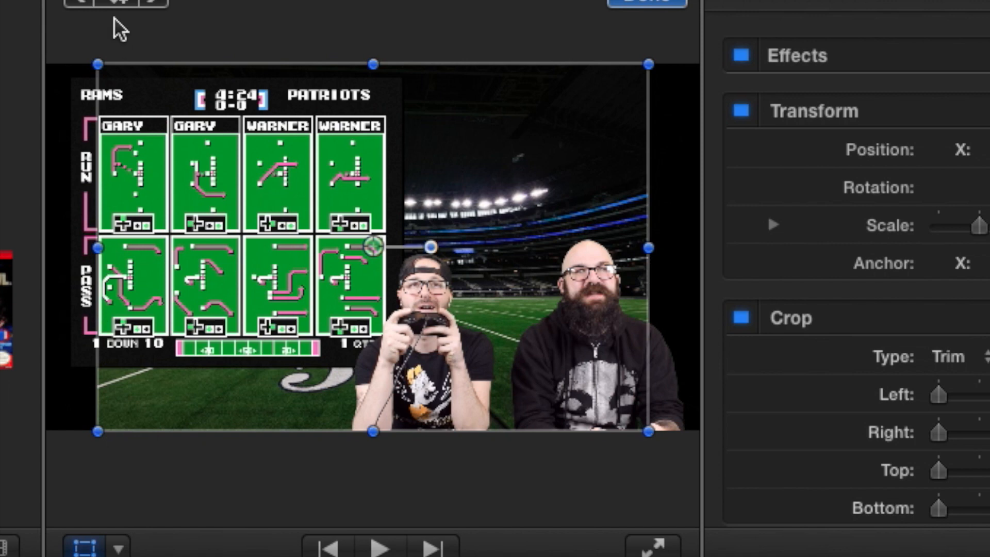
{"action": "left_click_drag", "start_coordinate": [98, 65], "coordinate": [52, 20]}
{"action": "left_click", "coordinate": [646, 5]}
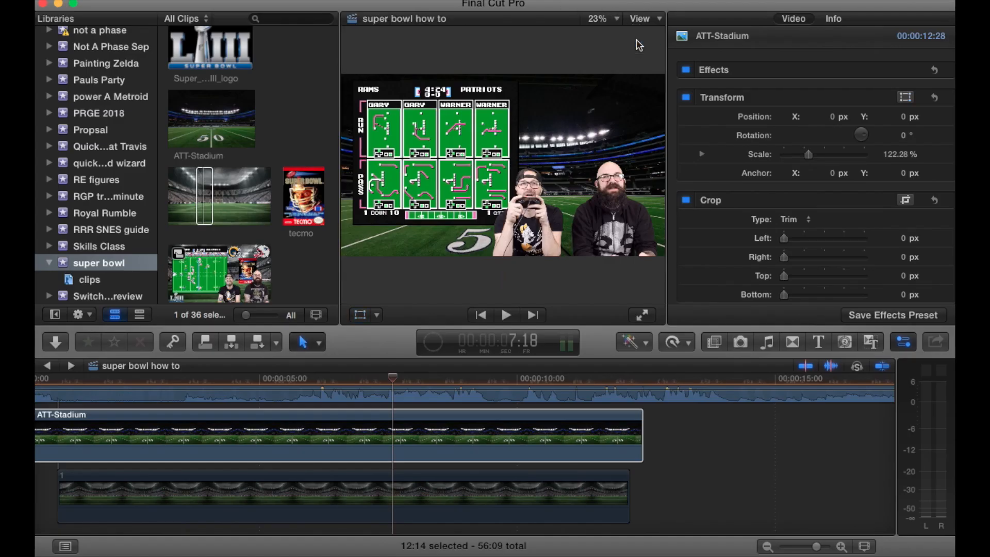
Step: Disable the ATT-Stadium clip and enable the lower stadium image clip 1 as the visible background
{"action": "left_click", "coordinate": [430, 442]}
{"action": "key", "text": "v"}
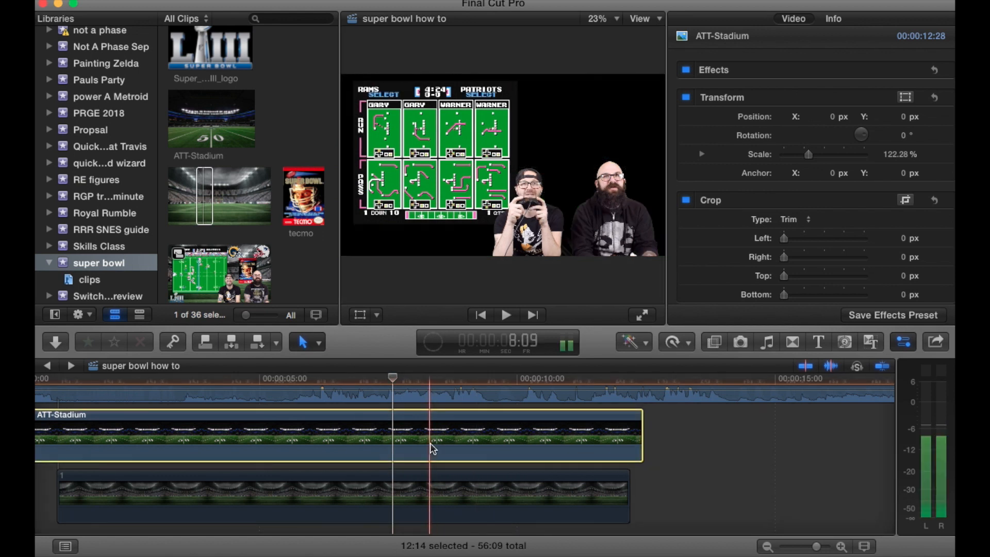
{"action": "left_click", "coordinate": [426, 485]}
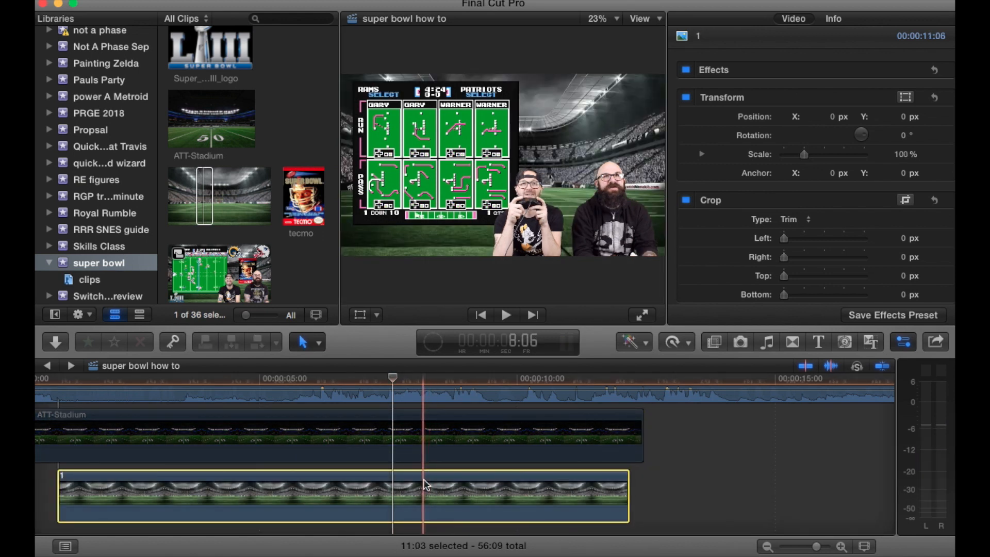
Step: Shift stadium clip 1 slightly to about X 5.5 px, Y 4.2 px with the Transform tool
{"action": "left_click", "coordinate": [377, 315]}
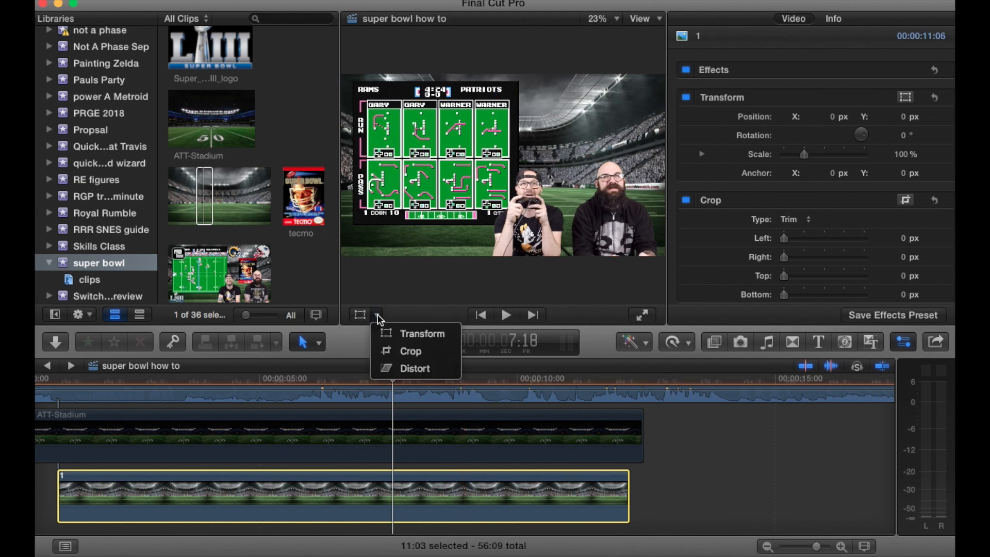
{"action": "left_click", "coordinate": [405, 333]}
{"action": "mouse_move", "coordinate": [594, 116]}
{"action": "left_mouse_down"}
{"action": "mouse_move", "coordinate": [557, 107]}
{"action": "mouse_move", "coordinate": [613, 115]}
{"action": "mouse_move", "coordinate": [595, 115]}
{"action": "left_mouse_up"}
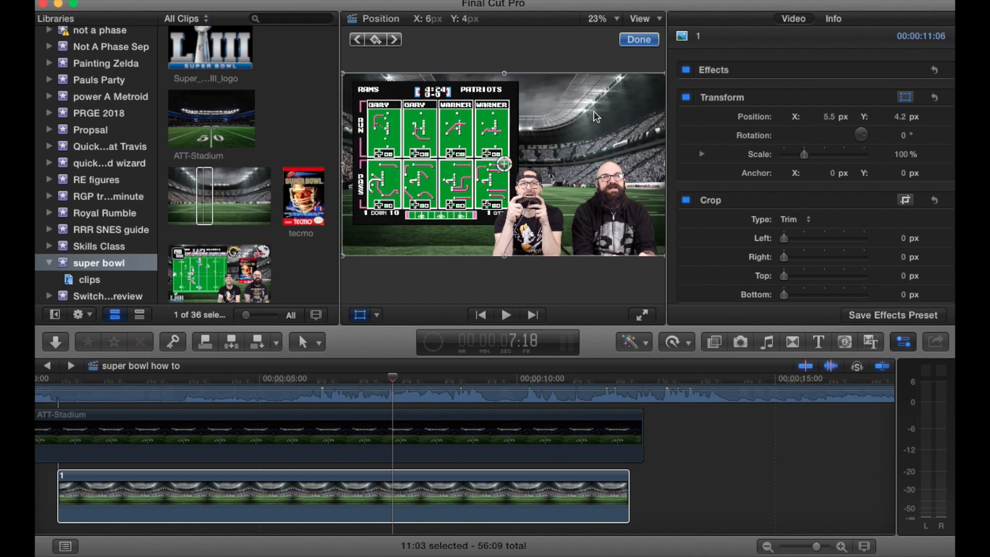
{"action": "left_click", "coordinate": [639, 39]}
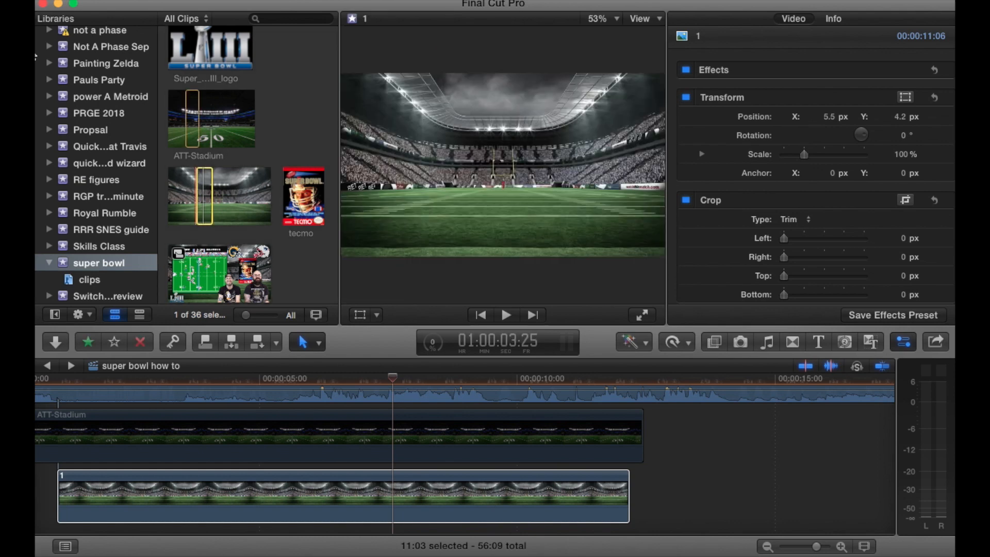
Step: Switch to the web browser, search Google Images for "tecmo super bowl" and preview the Wikipedia box art
{"action": "left_click", "coordinate": [67, 66]}
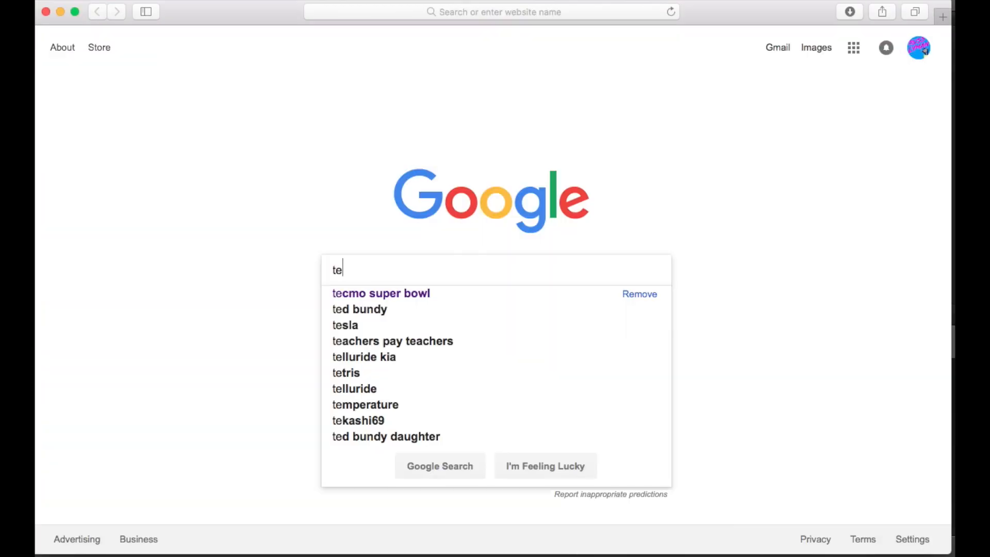
{"action": "key", "text": "Down"}
{"action": "key", "text": "Return"}
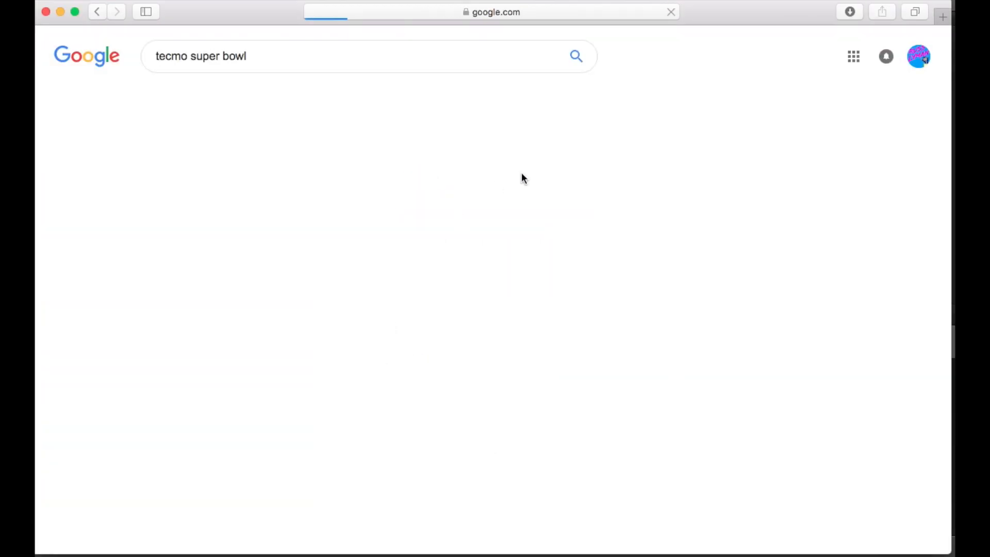
{"action": "left_click", "coordinate": [334, 97]}
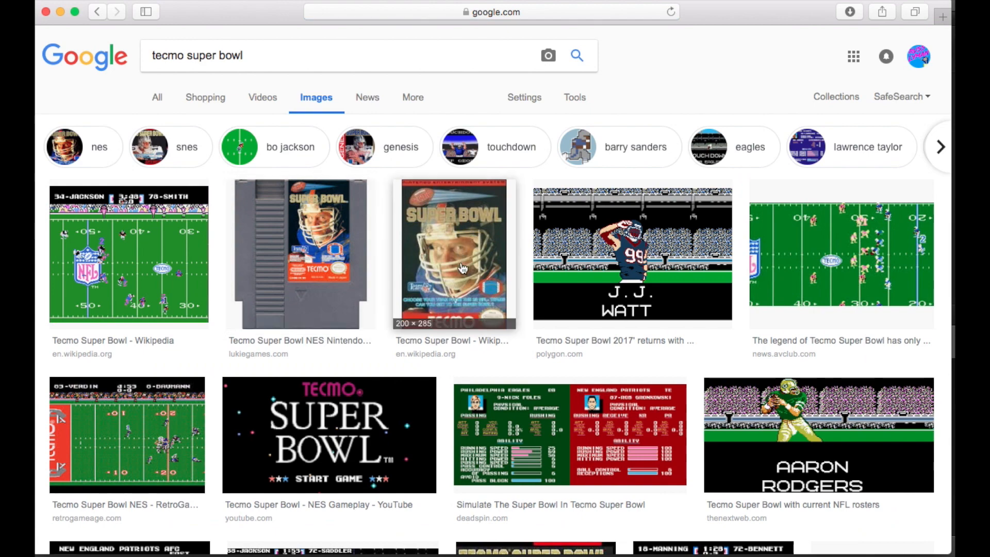
{"action": "left_click", "coordinate": [462, 267]}
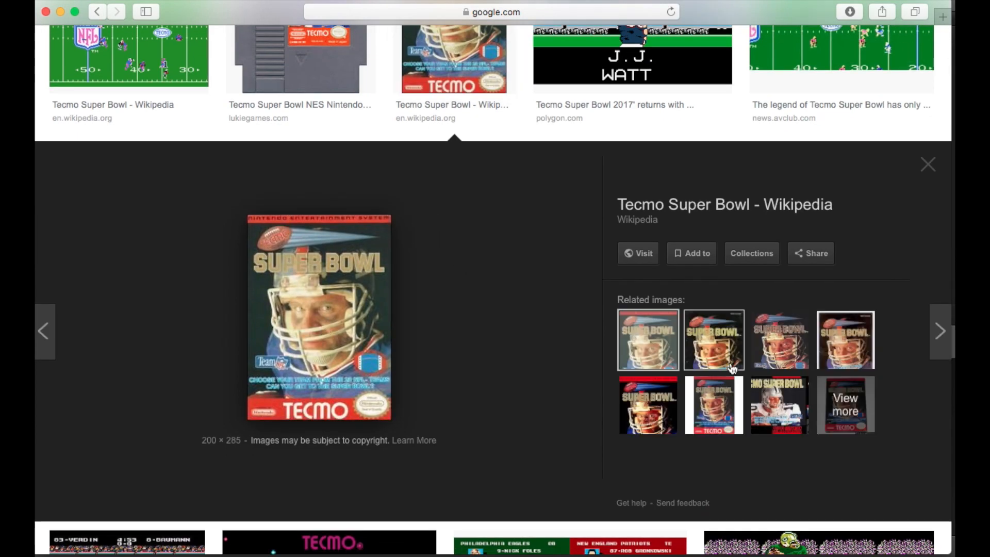
{"action": "left_click", "coordinate": [735, 345]}
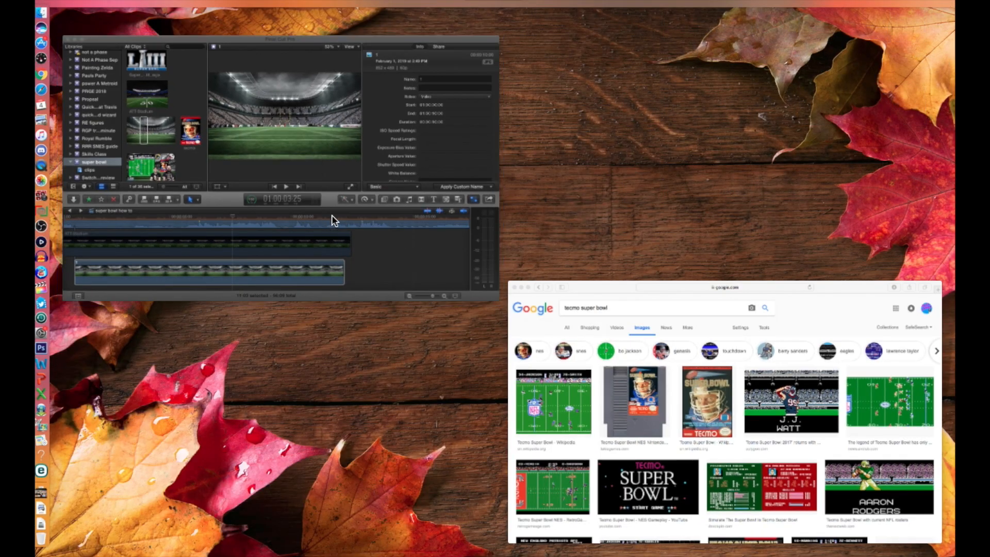
Step: Return to Final Cut Pro and place the tecmo cover image above the "gameplay with live" clip at about 3 seconds
{"action": "scroll", "coordinate": [340, 407], "scroll_direction": "up", "scroll_amount": 3}
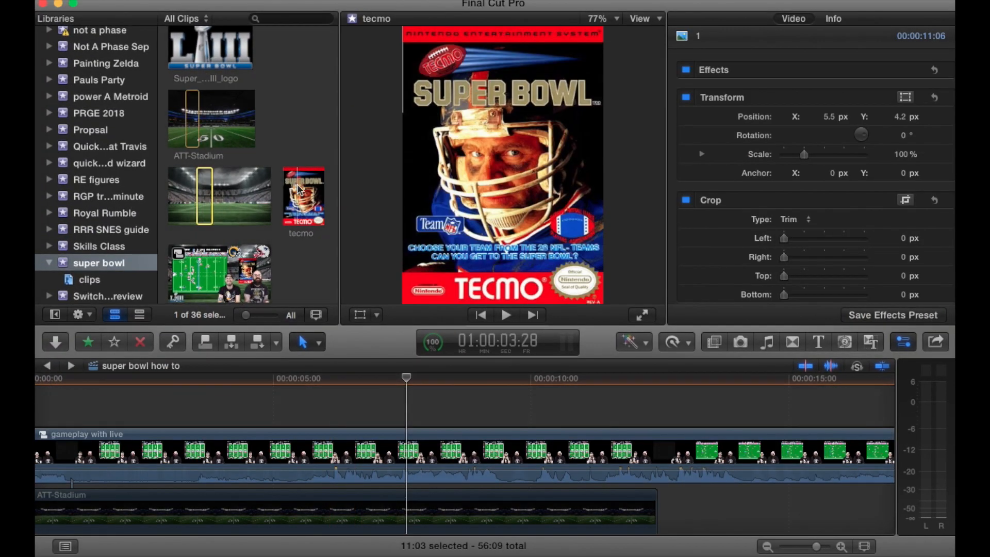
{"action": "left_click", "coordinate": [298, 195]}
{"action": "left_click_drag", "start_coordinate": [298, 195], "coordinate": [180, 400]}
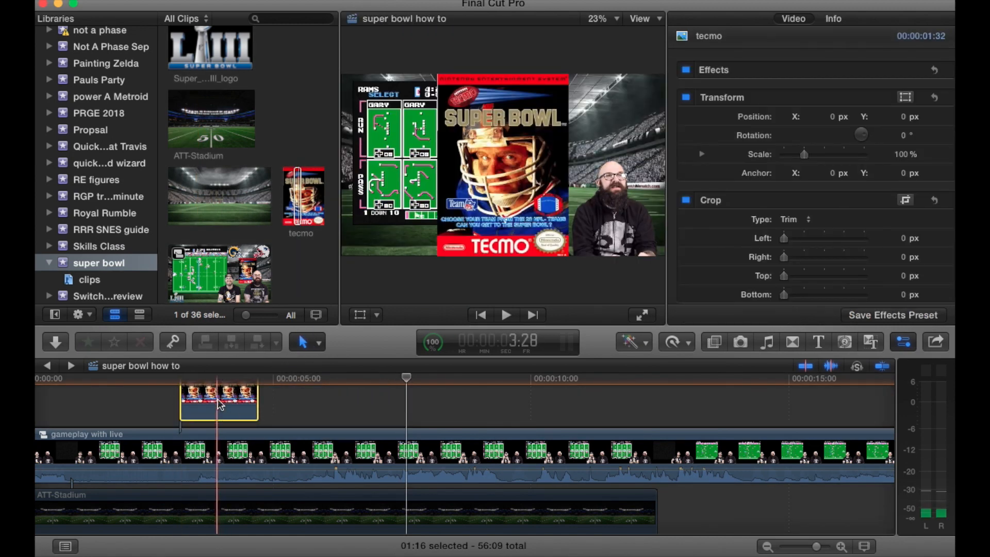
{"action": "scroll", "coordinate": [305, 410], "scroll_direction": "up", "scroll_amount": 5}
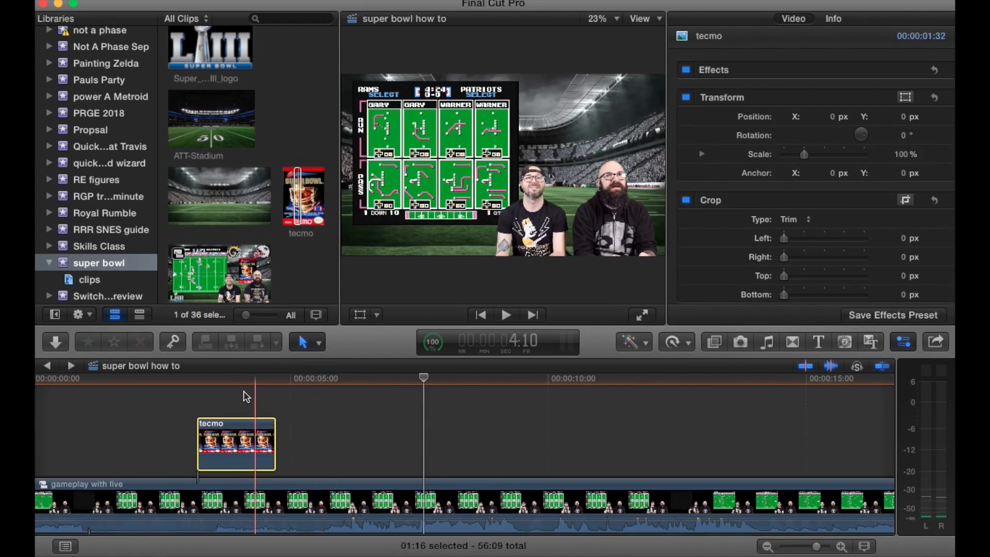
Step: Scale the tecmo cover down to about 36.62% and position it above the hosts at about X 484.0 px, Y 147.1 px
{"action": "left_click", "coordinate": [243, 398]}
{"action": "left_click", "coordinate": [243, 439]}
{"action": "left_click", "coordinate": [378, 318]}
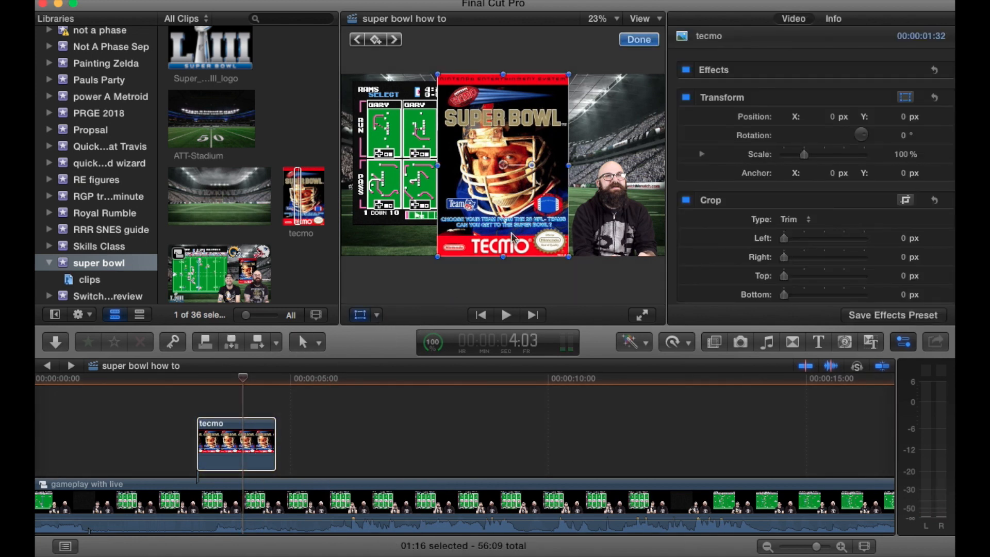
{"action": "left_click_drag", "start_coordinate": [569, 256], "coordinate": [527, 200]}
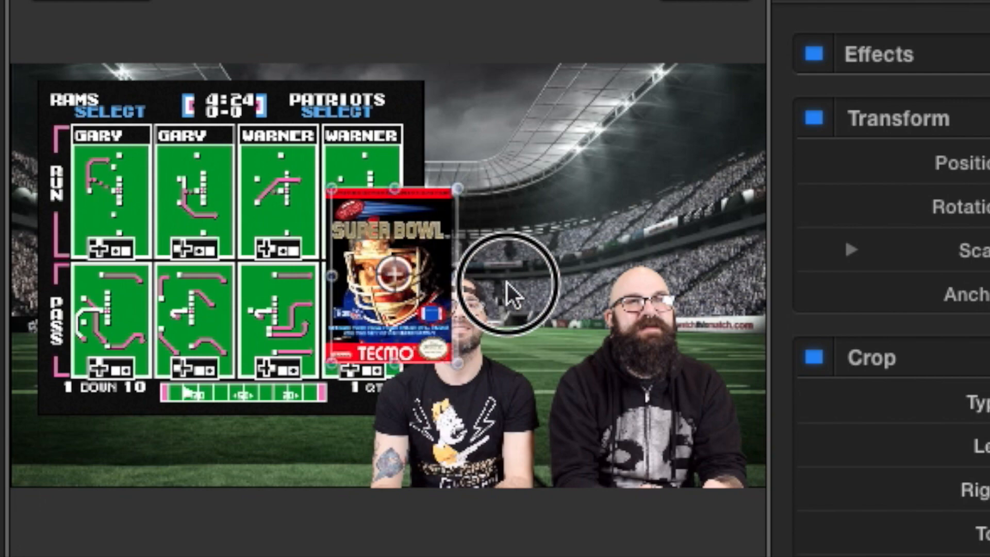
{"action": "left_click_drag", "start_coordinate": [552, 168], "coordinate": [601, 141]}
{"action": "left_click_drag", "start_coordinate": [617, 219], "coordinate": [595, 231]}
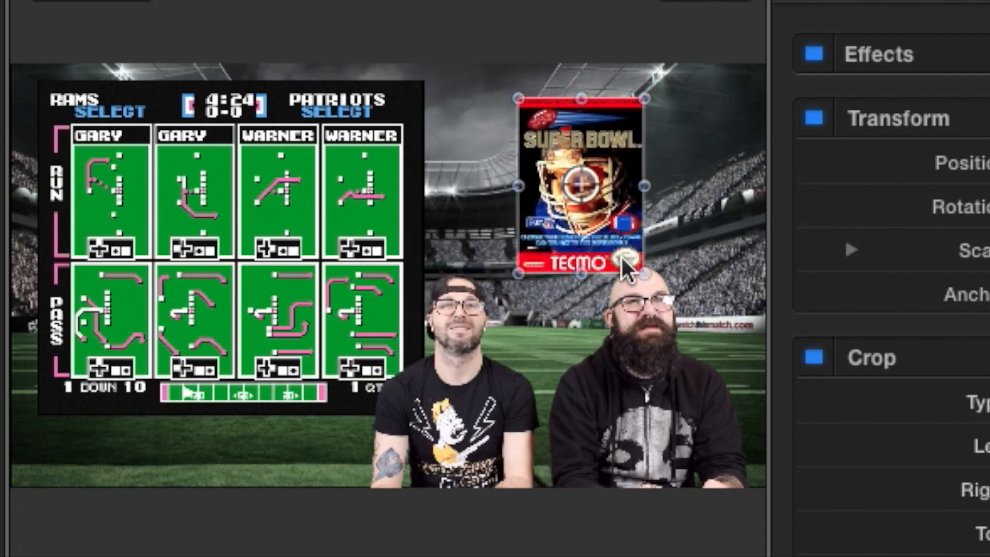
{"action": "left_click_drag", "start_coordinate": [612, 165], "coordinate": [587, 160]}
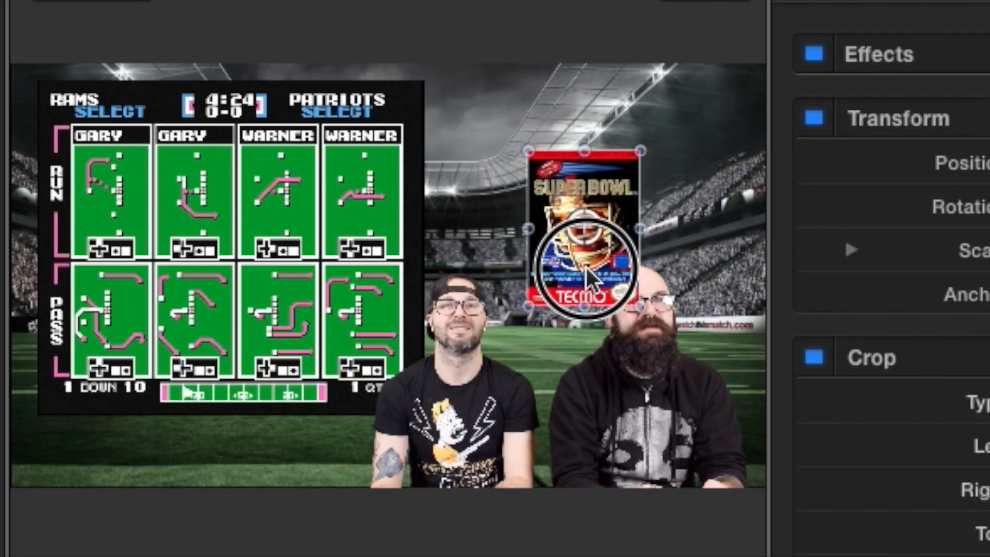
{"action": "left_click_drag", "start_coordinate": [585, 265], "coordinate": [580, 255]}
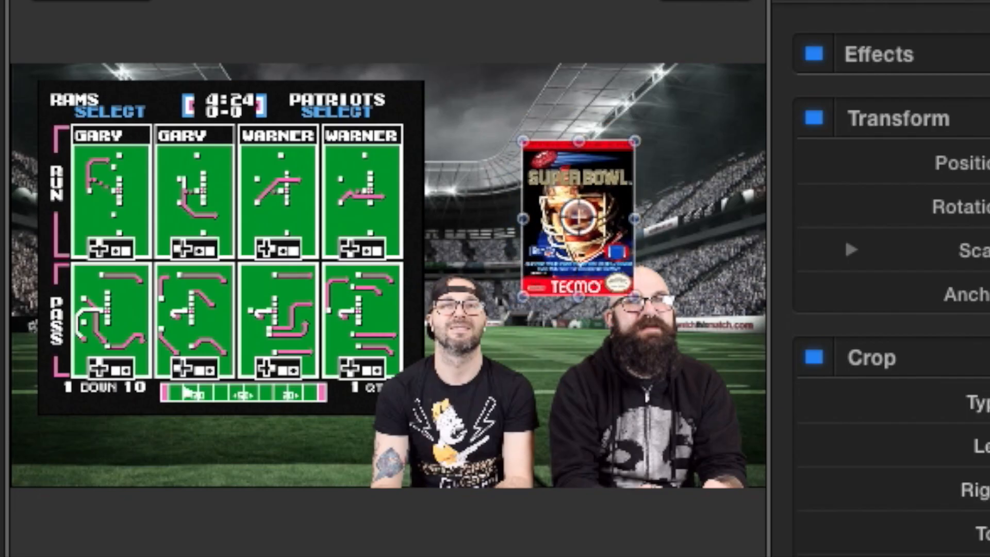
Step: Move the tecmo clip beneath "gameplay with live" and reposition the cover behind the hosts at about X 481.0 px, Y 75.6 px
{"action": "scroll", "coordinate": [286, 436], "scroll_direction": "down", "scroll_amount": 3}
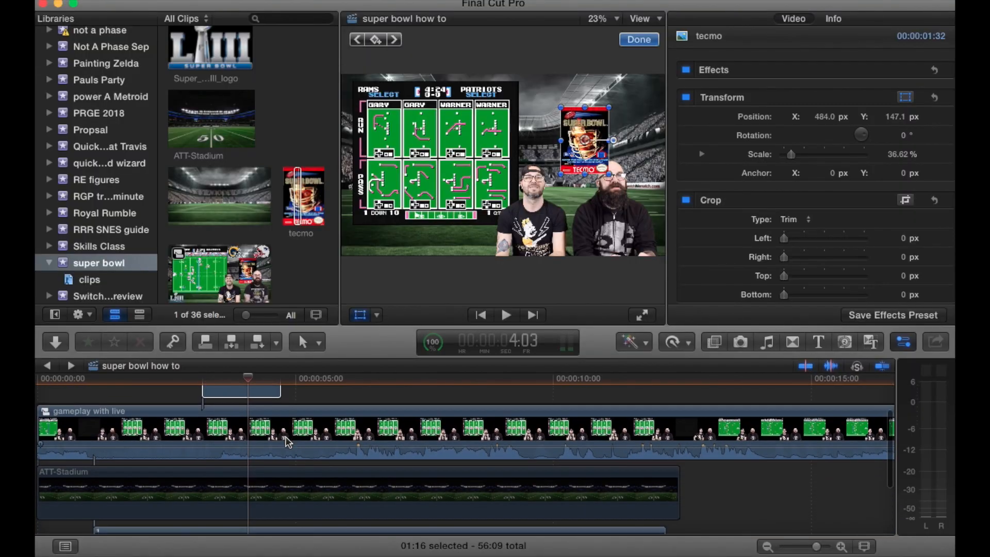
{"action": "scroll", "coordinate": [288, 441], "scroll_direction": "up", "scroll_amount": 2}
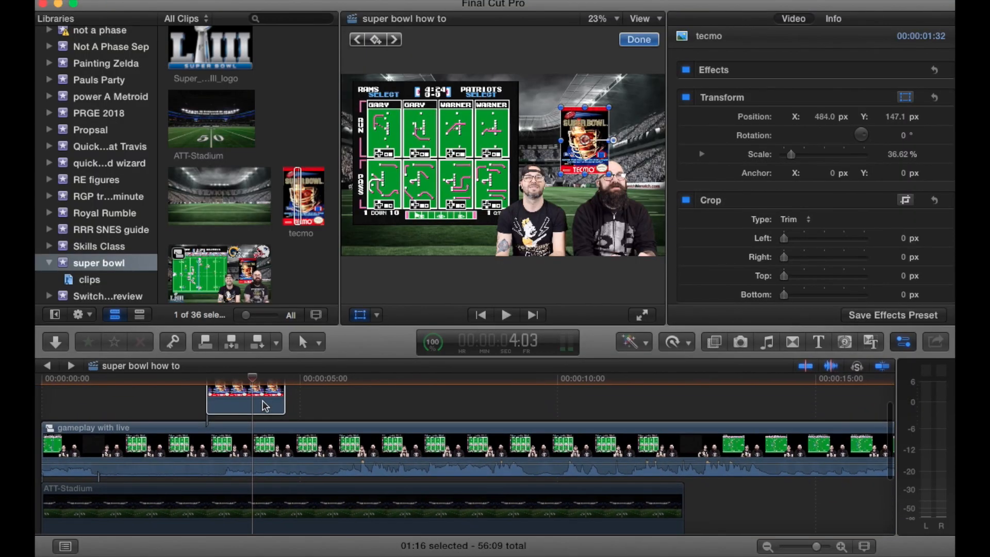
{"action": "left_click_drag", "start_coordinate": [257, 395], "coordinate": [261, 518]}
{"action": "left_click_drag", "start_coordinate": [589, 146], "coordinate": [574, 193]}
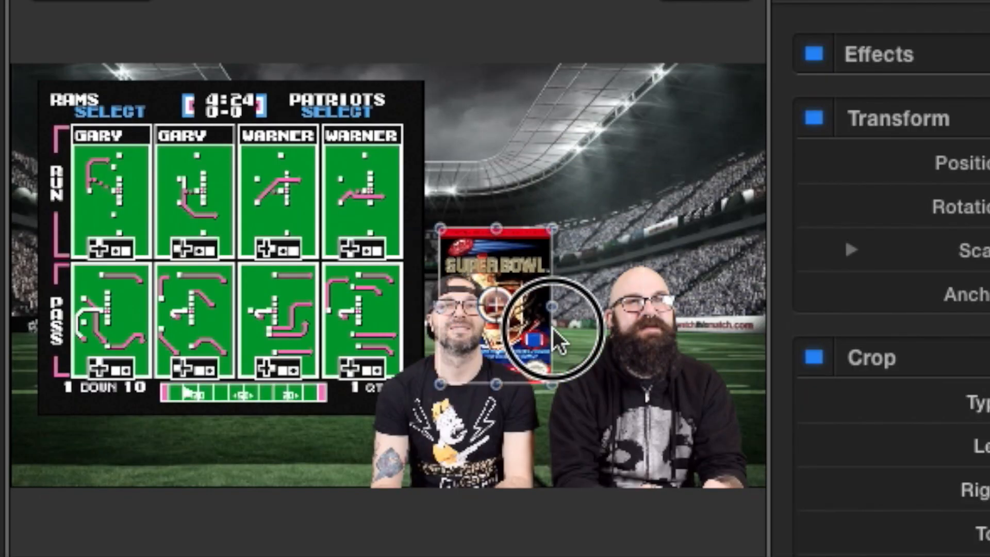
{"action": "left_click_drag", "start_coordinate": [552, 325], "coordinate": [567, 276]}
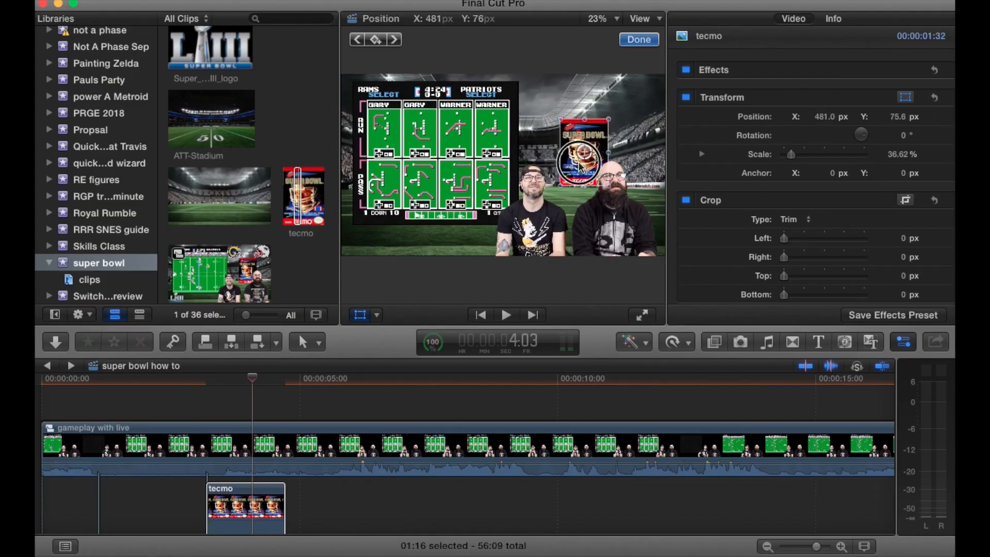
{"action": "left_click_drag", "start_coordinate": [580, 164], "coordinate": [580, 164]}
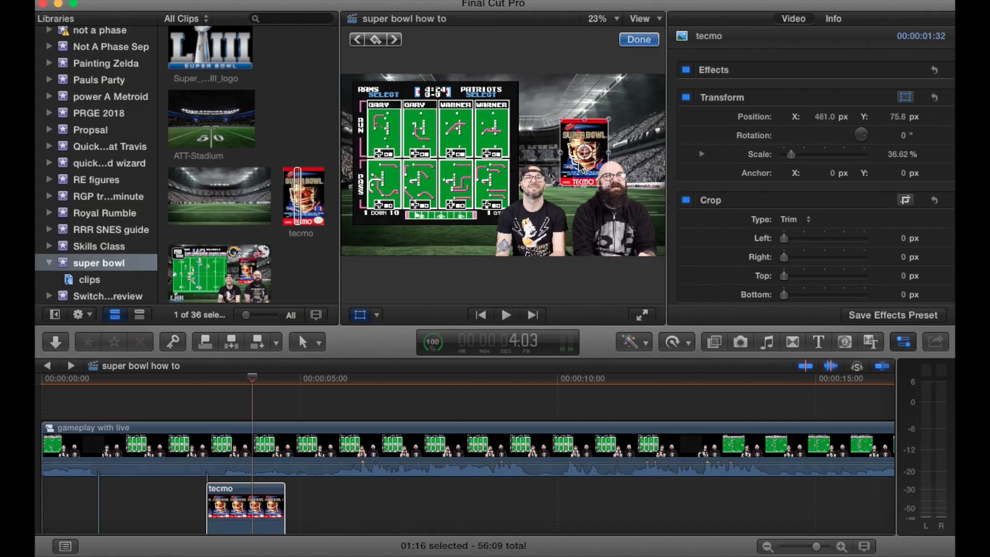
Step: Look through the super bowl event's media for the rams and patroits helmet images
{"action": "scroll", "coordinate": [301, 137], "scroll_direction": "down", "scroll_amount": 6}
{"action": "scroll", "coordinate": [300, 137], "scroll_direction": "down", "scroll_amount": 10}
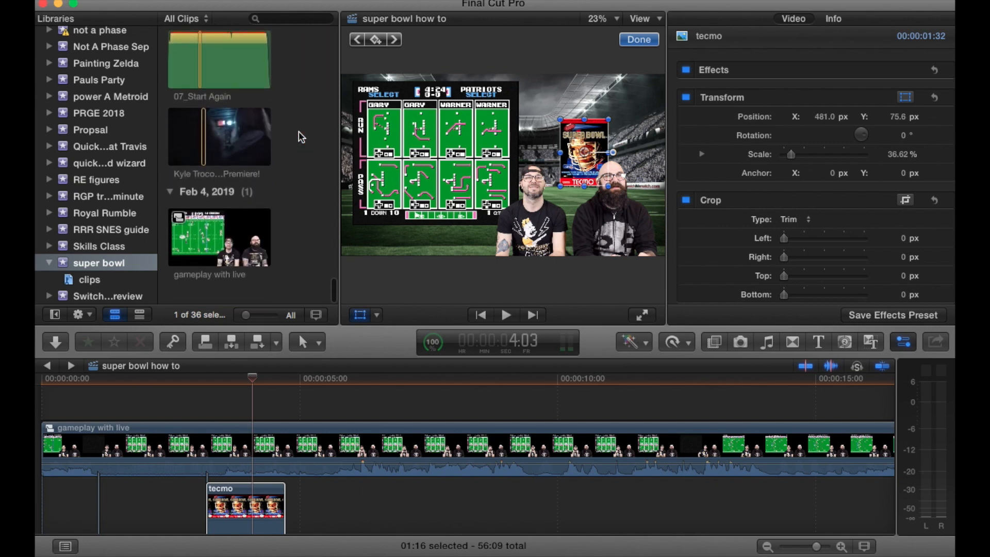
{"action": "scroll", "coordinate": [300, 137], "scroll_direction": "up", "scroll_amount": 10}
{"action": "scroll", "coordinate": [300, 137], "scroll_direction": "down", "scroll_amount": 3}
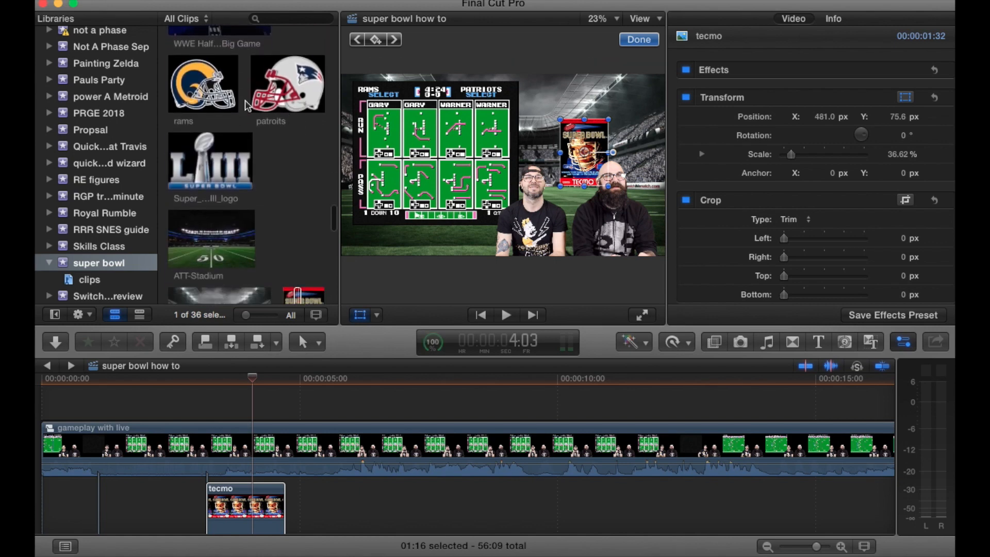
{"action": "left_click", "coordinate": [272, 101]}
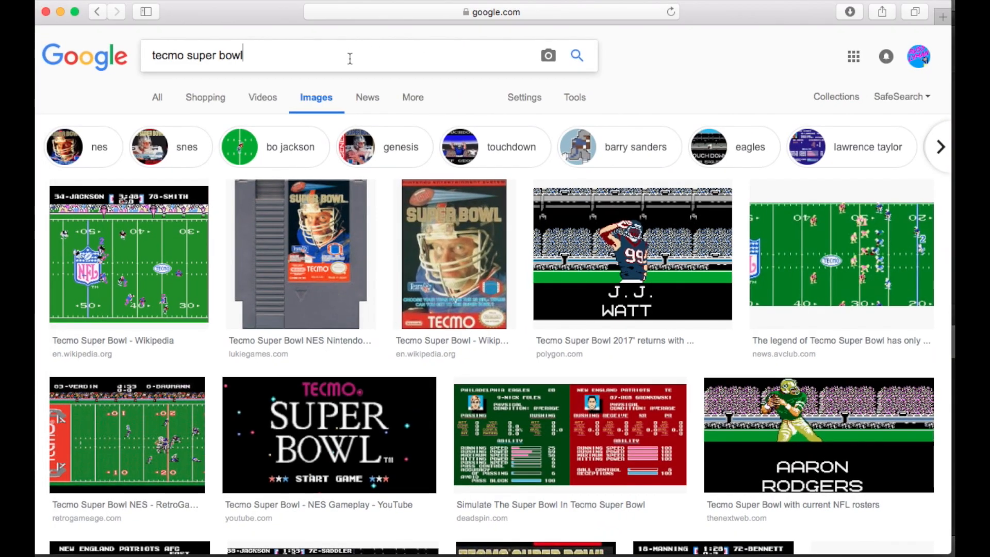
Step: Search Google Images in the web browser for "rams helmet png" and preview the Los Angeles Rams Helmet Logo from clipartmax.com
{"action": "type", "text": "rams he"}
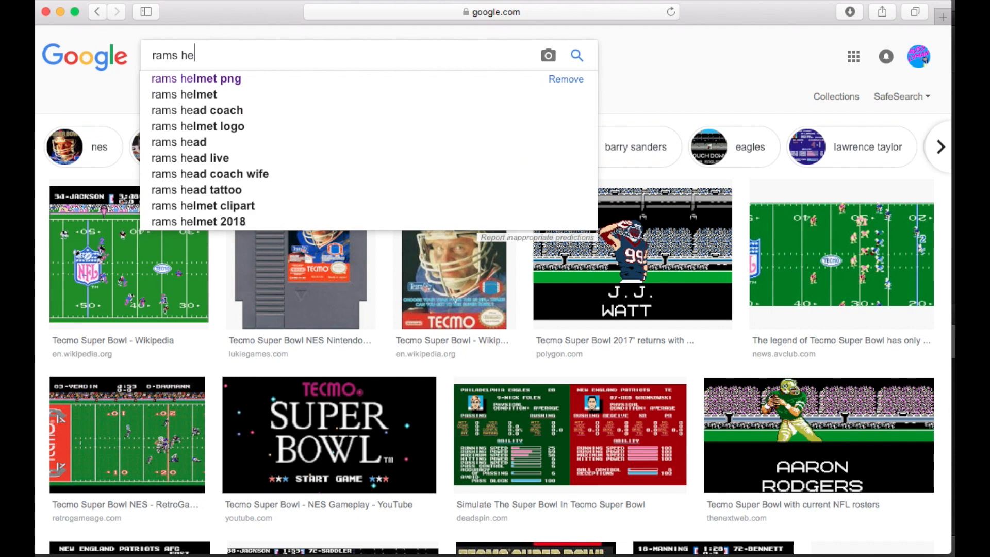
{"action": "key", "text": "Down"}
{"action": "key", "text": "Return"}
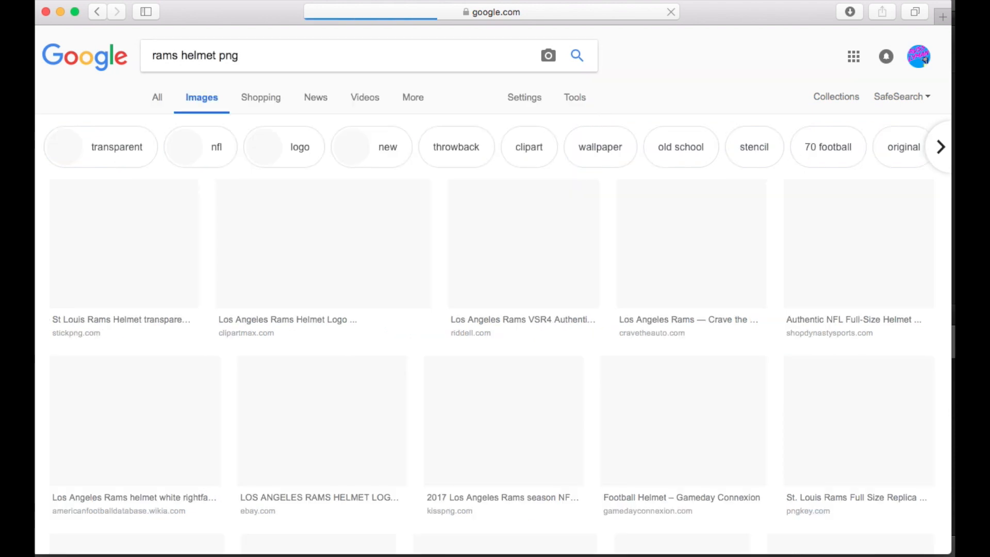
{"action": "left_click", "coordinate": [324, 243]}
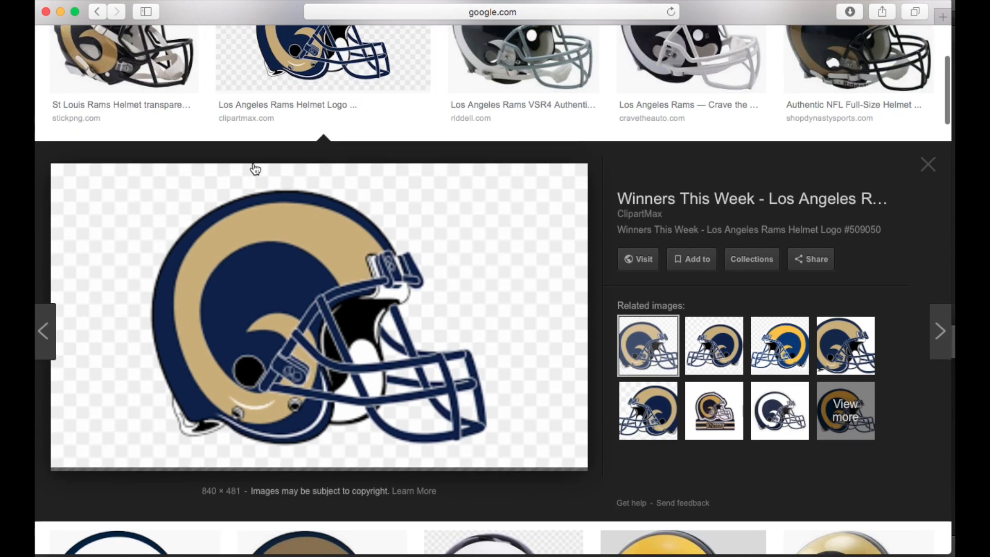
{"action": "right_click", "coordinate": [273, 295]}
{"action": "left_click", "coordinate": [349, 453]}
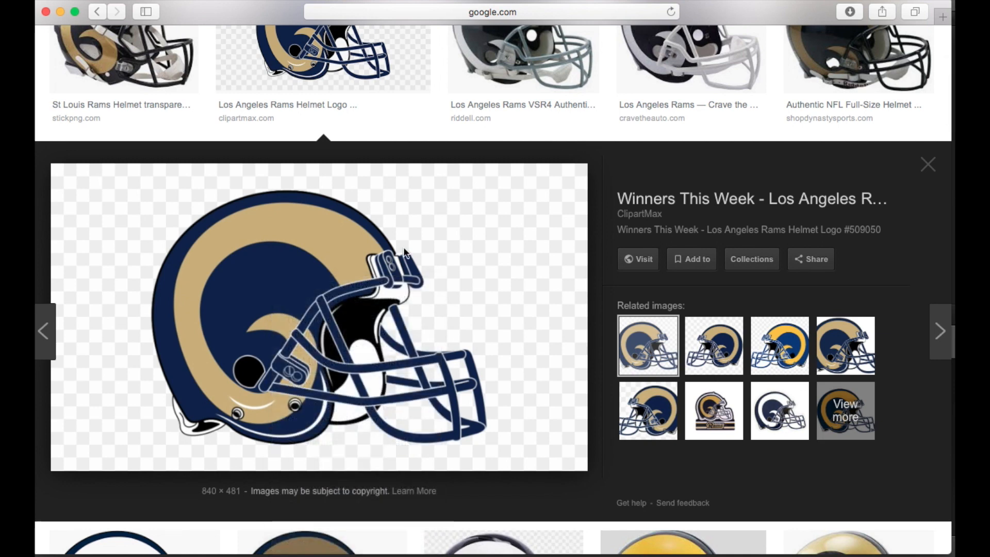
Step: Copy the Rams helmet image from the browser and paste it into a new 840 × 481 pixel document in Photoshop
{"action": "type", "text": "ram.jpg"}
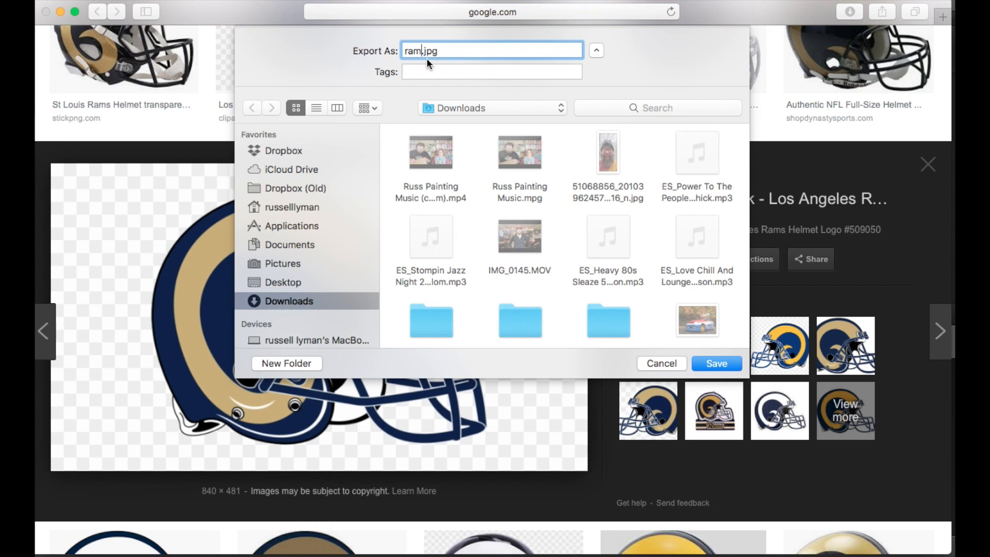
{"action": "left_click", "coordinate": [664, 364]}
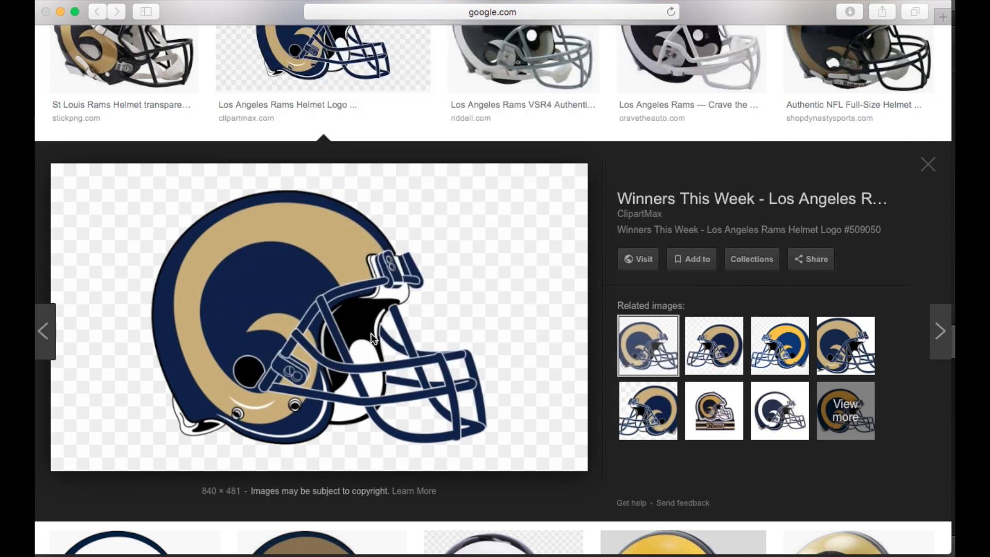
{"action": "right_click", "coordinate": [310, 314]}
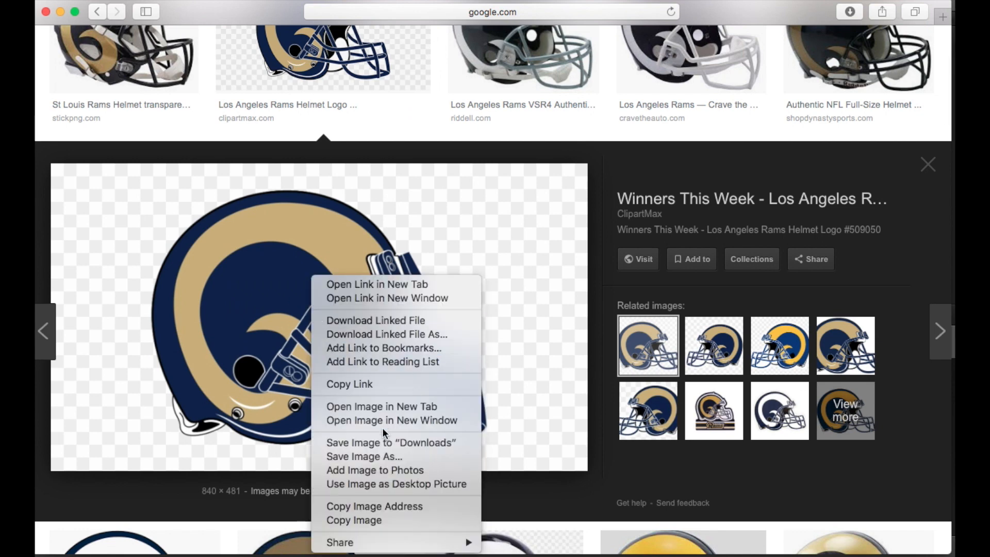
{"action": "left_click", "coordinate": [360, 521]}
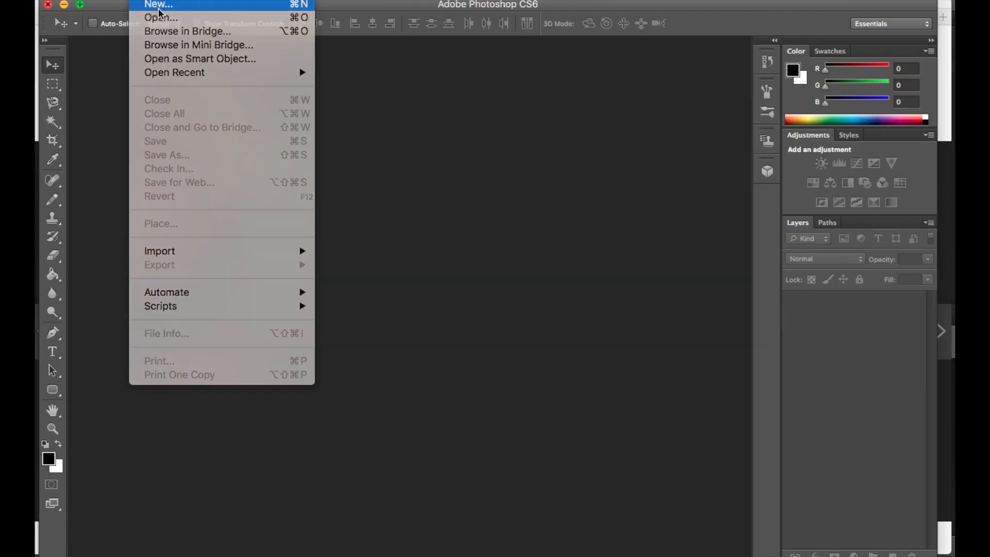
{"action": "left_click", "coordinate": [291, 4]}
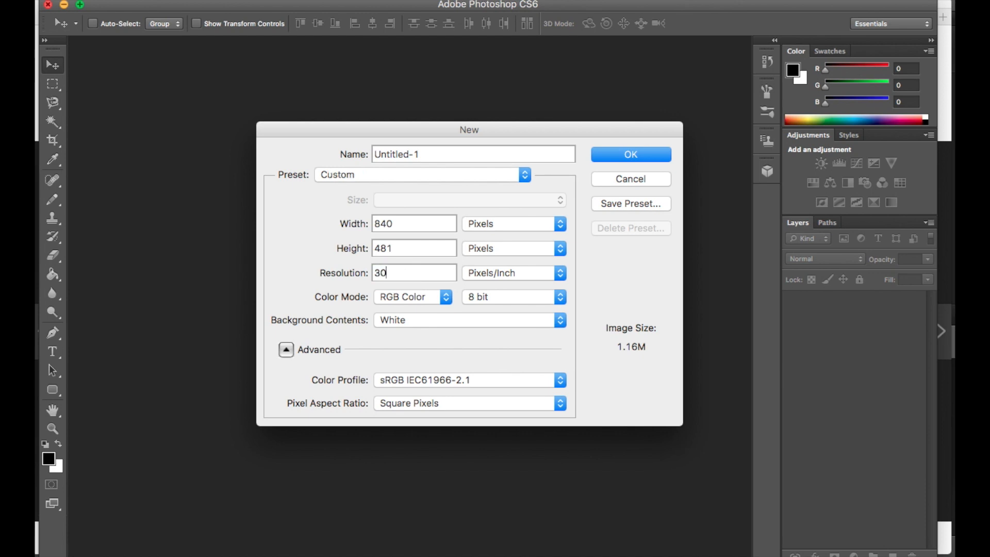
{"action": "key", "text": "Return"}
{"action": "key", "text": "cmd+v"}
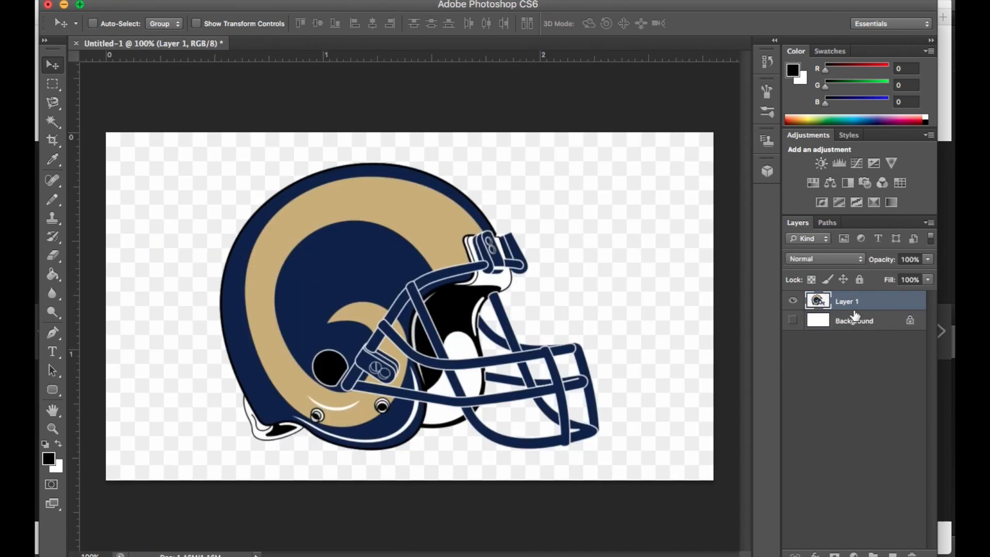
Step: Select the checkered backdrop around the helmet with the Magic Wand, delete it, and clear the selection
{"action": "left_click", "coordinate": [52, 122]}
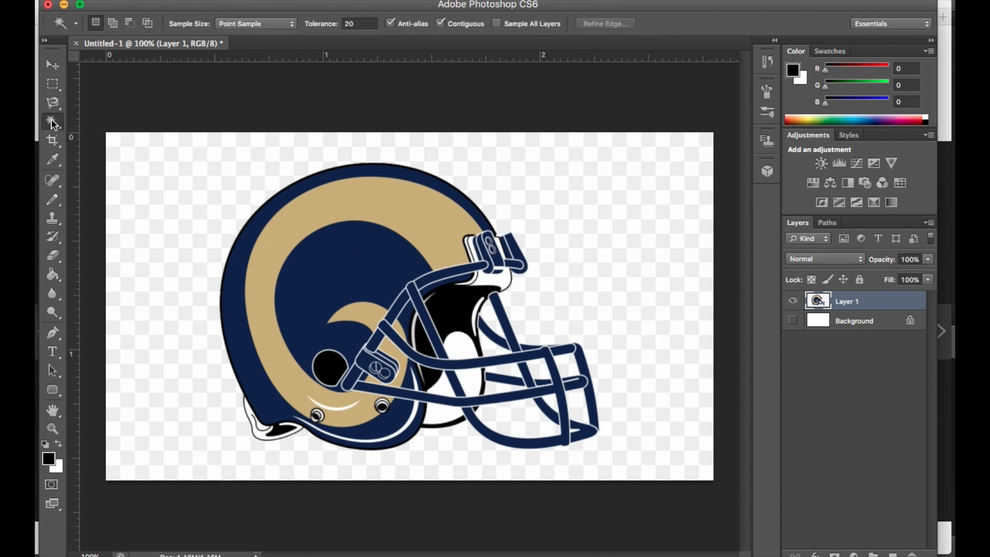
{"action": "left_click", "coordinate": [169, 174]}
{"action": "key", "text": "BackSpace"}
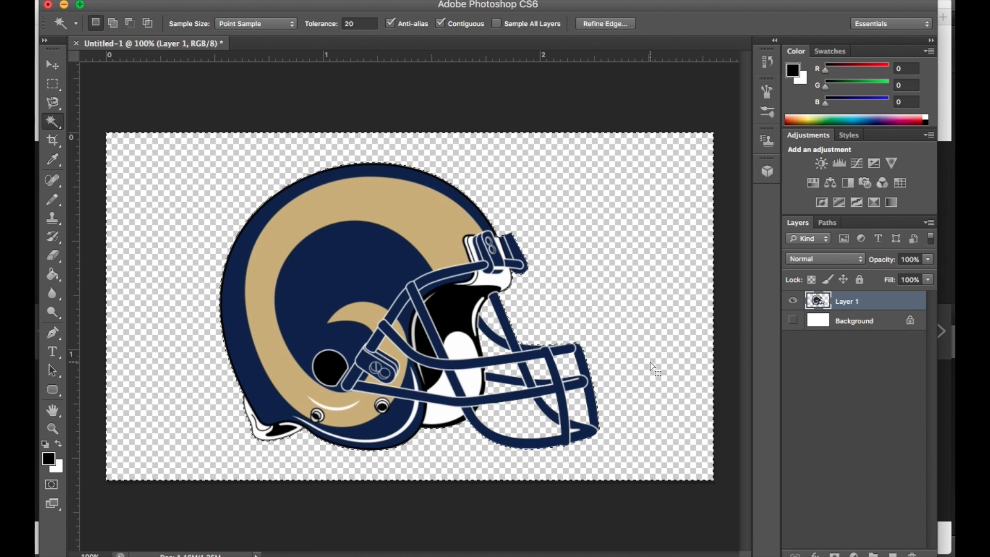
{"action": "key", "text": "super+d"}
Step: Add a white (ffffff) outside stroke of 10 px to the helmet layer
{"action": "double_click", "coordinate": [882, 308]}
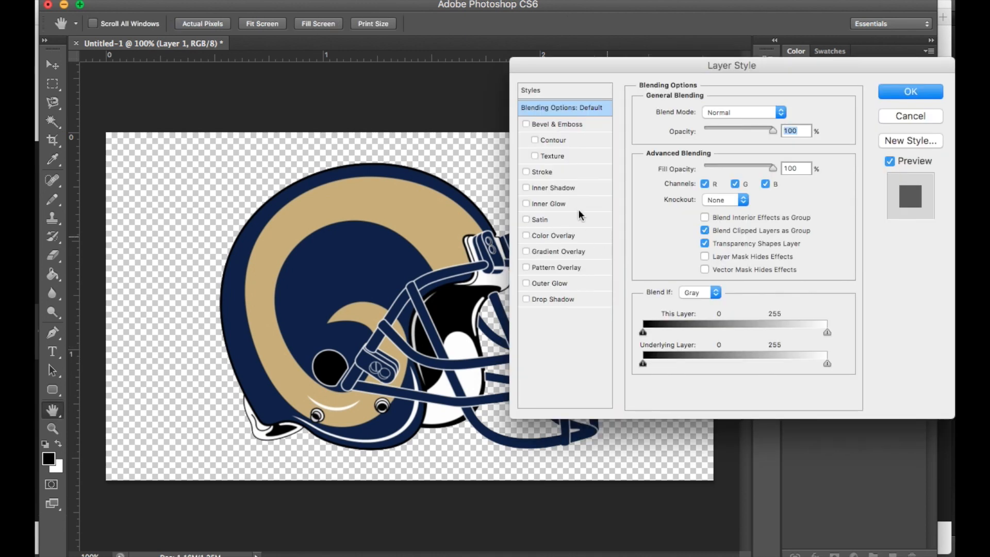
{"action": "left_click", "coordinate": [526, 172]}
{"action": "left_click", "coordinate": [542, 174]}
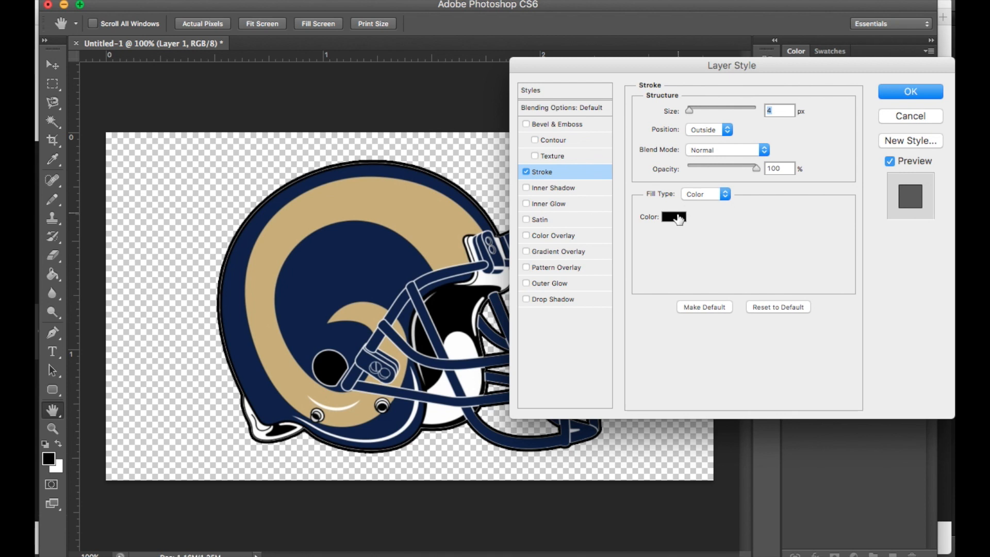
{"action": "left_click", "coordinate": [676, 217]}
{"action": "left_click", "coordinate": [855, 189]}
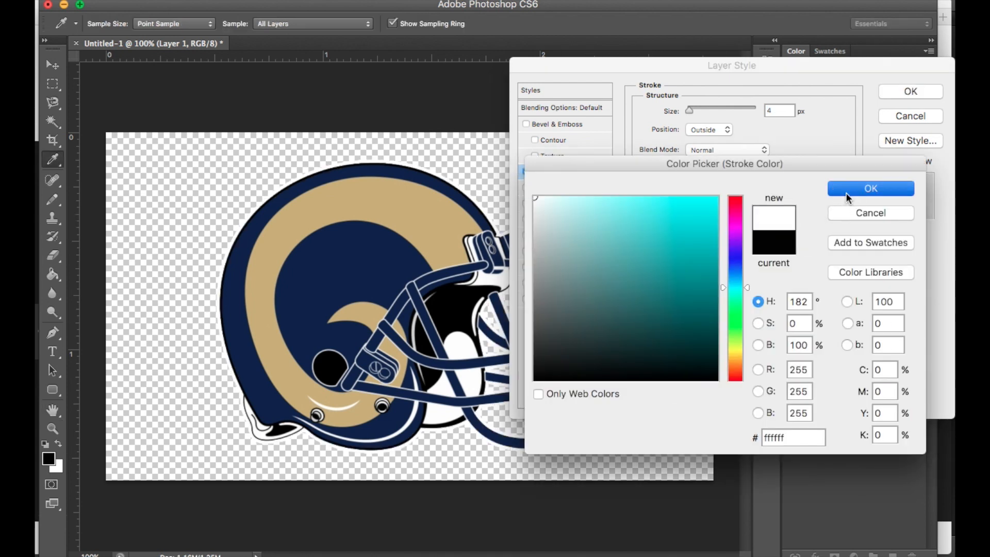
{"action": "left_click_drag", "start_coordinate": [696, 114], "coordinate": [696, 116]}
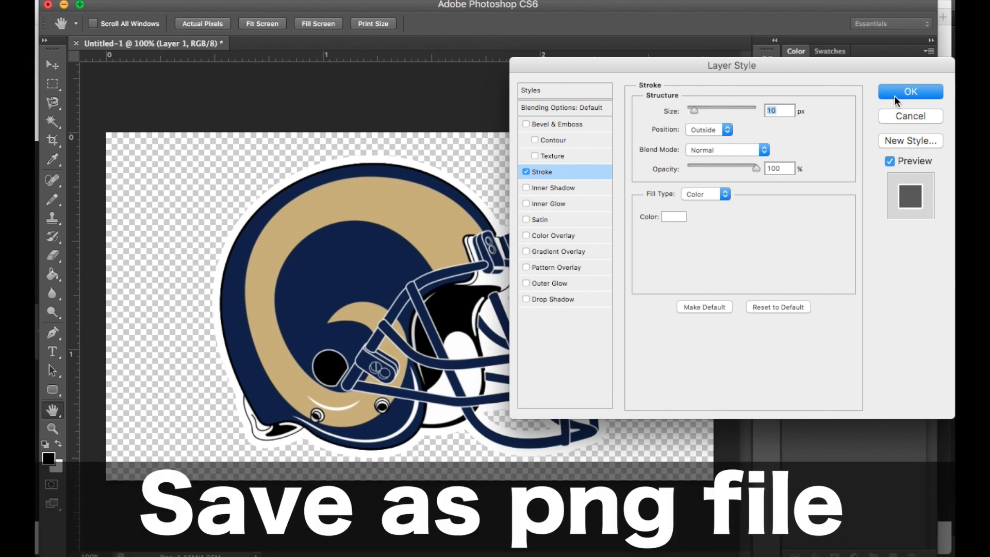
{"action": "key", "text": "Return"}
Step: Switch to Final Cut Pro and add the rams and patroits helmet images above the "gameplay with live" clip
{"action": "key", "text": "w"}
{"action": "key", "text": "ctrl+Up"}
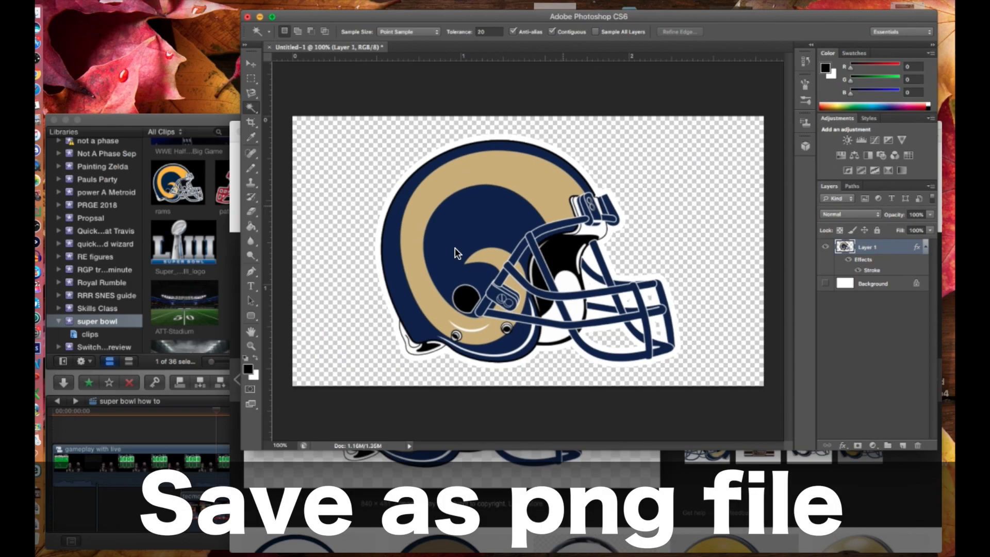
{"action": "left_click", "coordinate": [366, 367]}
{"action": "left_click", "coordinate": [197, 86]}
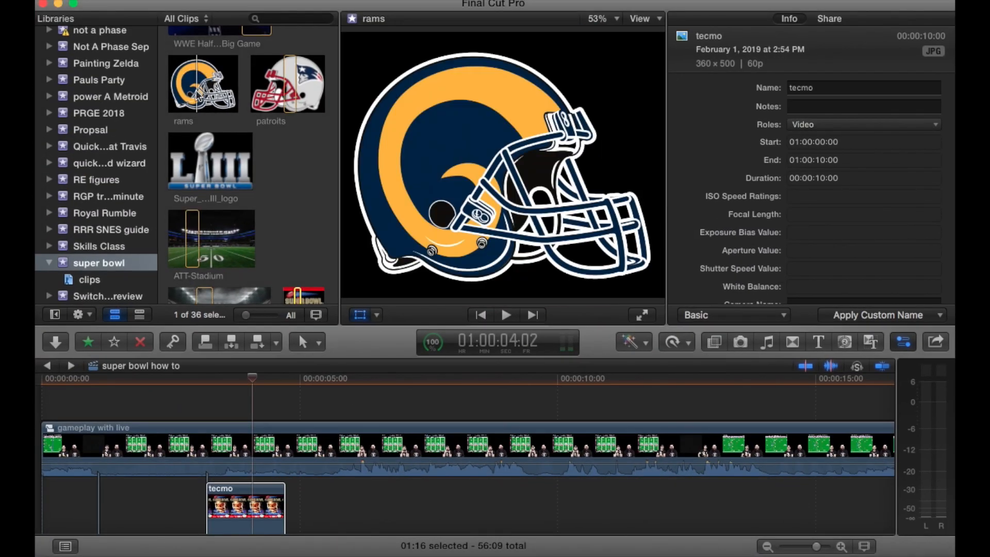
{"action": "left_click_drag", "start_coordinate": [197, 85], "coordinate": [213, 394]}
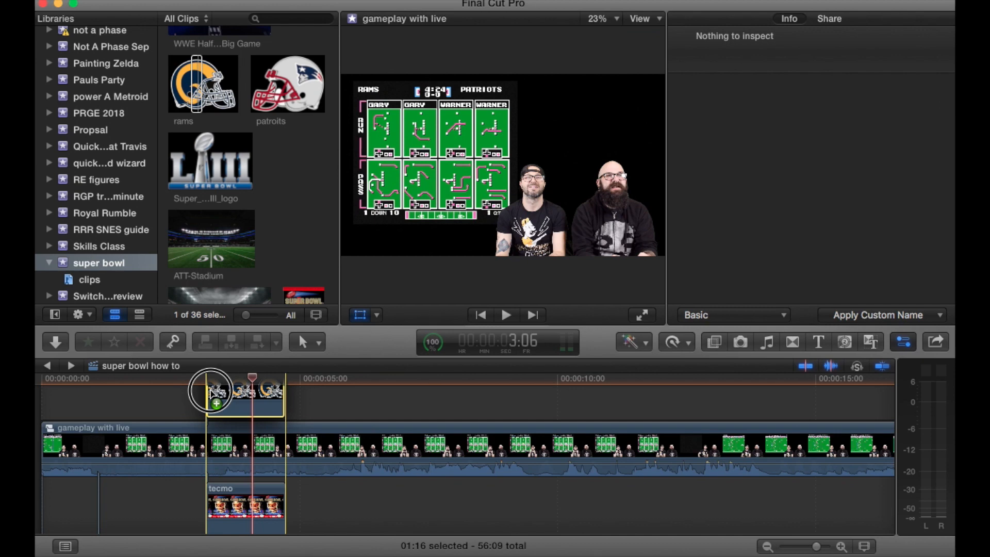
{"action": "left_click_drag", "start_coordinate": [287, 85], "coordinate": [313, 399]}
Step: Stack the patroits clip above the rams clip with matching start points and extend both to 00:00:04:18
{"action": "scroll", "coordinate": [313, 398], "scroll_direction": "up", "scroll_amount": 2}
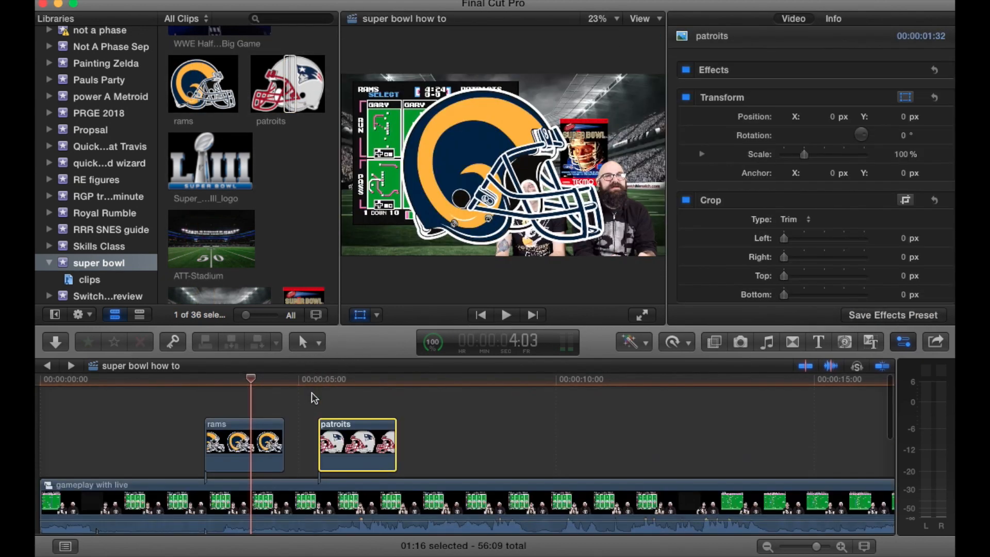
{"action": "left_click_drag", "start_coordinate": [282, 444], "coordinate": [424, 444]}
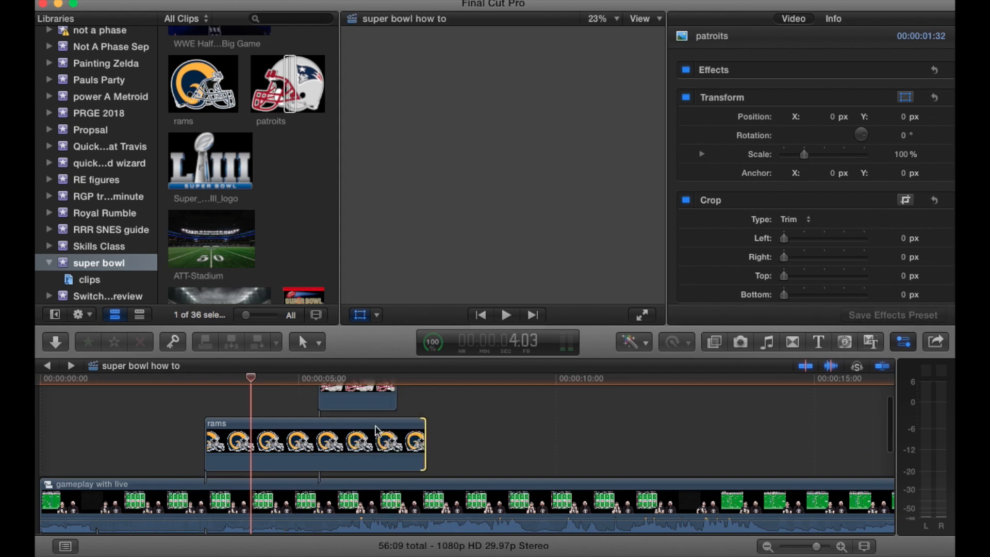
{"action": "left_click_drag", "start_coordinate": [361, 427], "coordinate": [422, 434]}
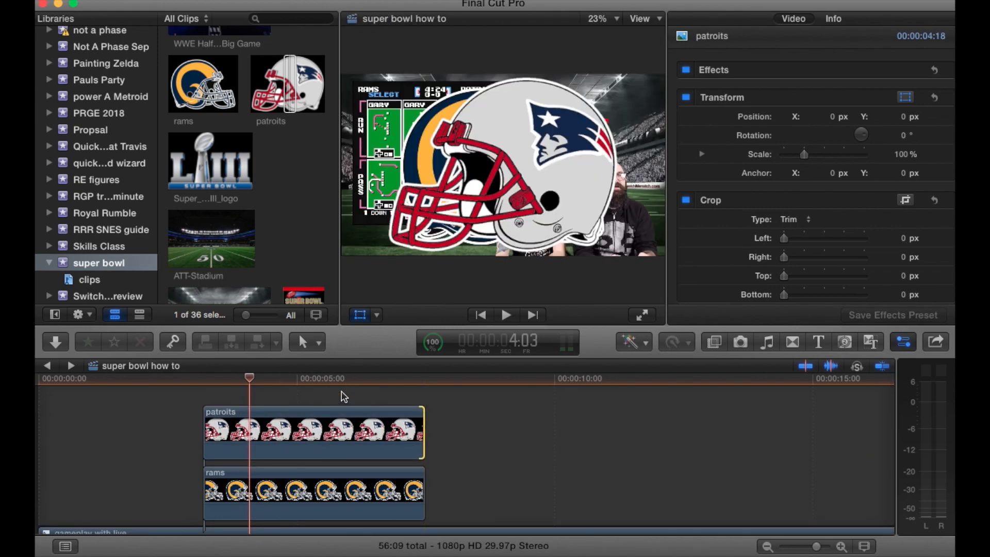
Step: Shrink both helmets above the hosts, patroits in the frame's upper-right corner and rams at about 31.09%, X 282.5 px, Y 363.8 px
{"action": "left_click", "coordinate": [340, 415]}
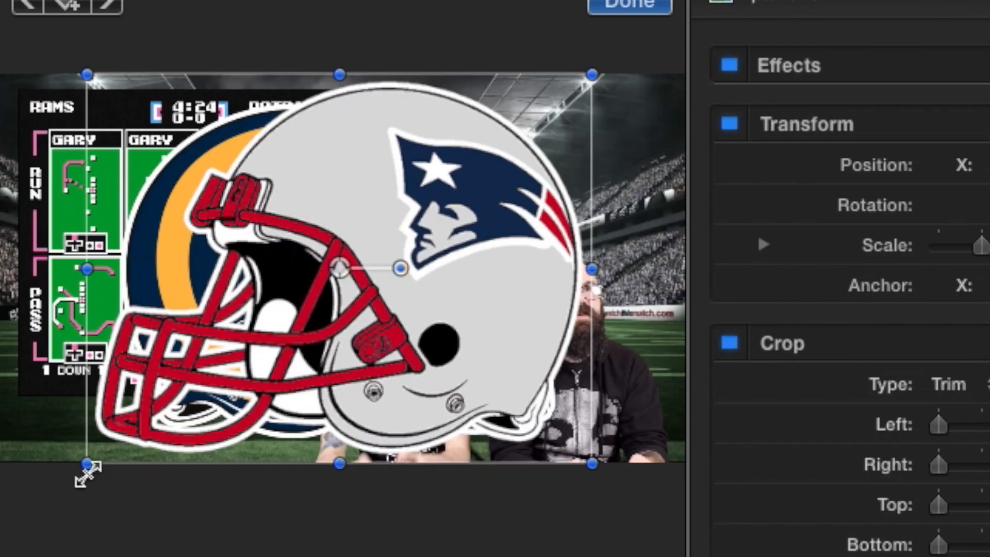
{"action": "left_click_drag", "start_coordinate": [87, 464], "coordinate": [279, 323]}
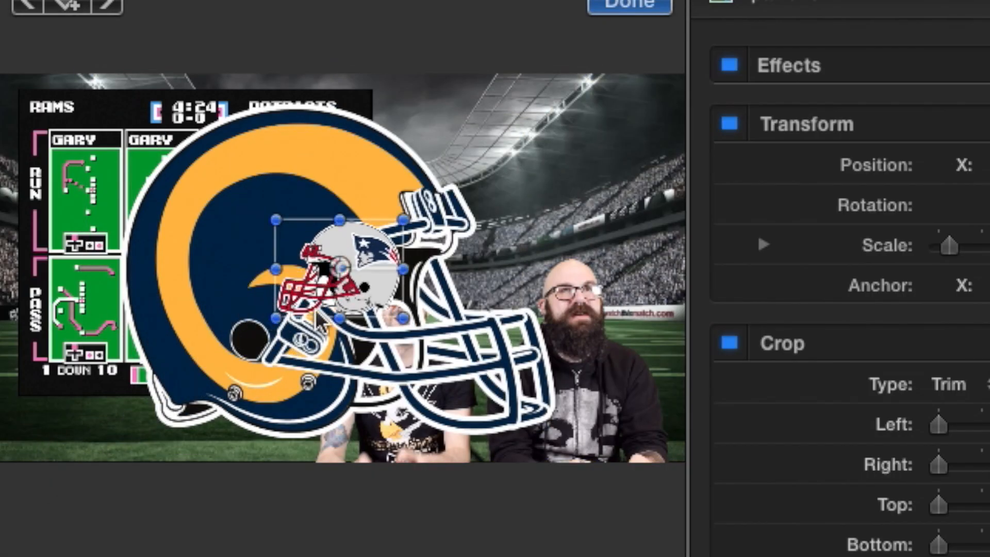
{"action": "left_click_drag", "start_coordinate": [342, 316], "coordinate": [608, 170]}
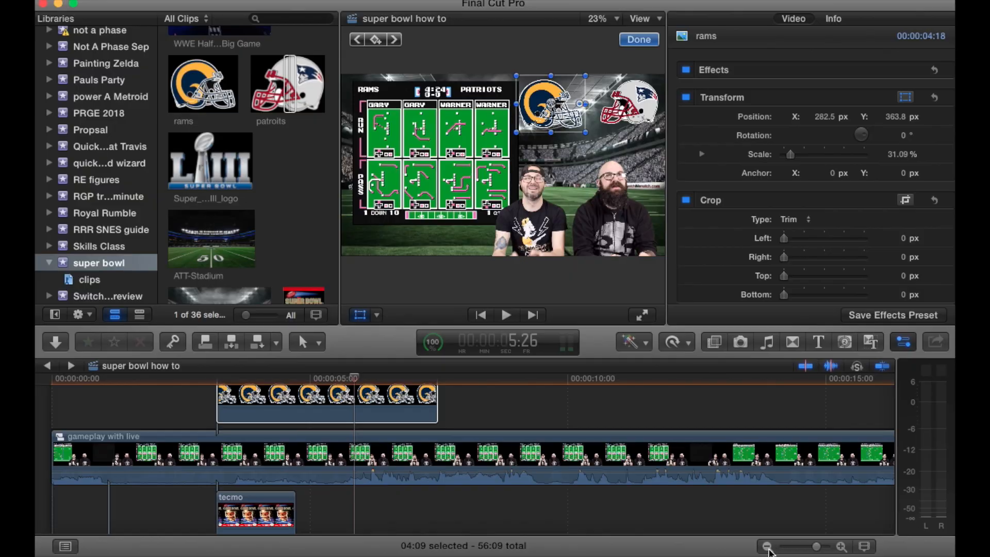
Step: Move the tecmo, rams and patroits clips to the start of the timeline and extend them across the gameplay clip
{"action": "key", "text": "shift+z"}
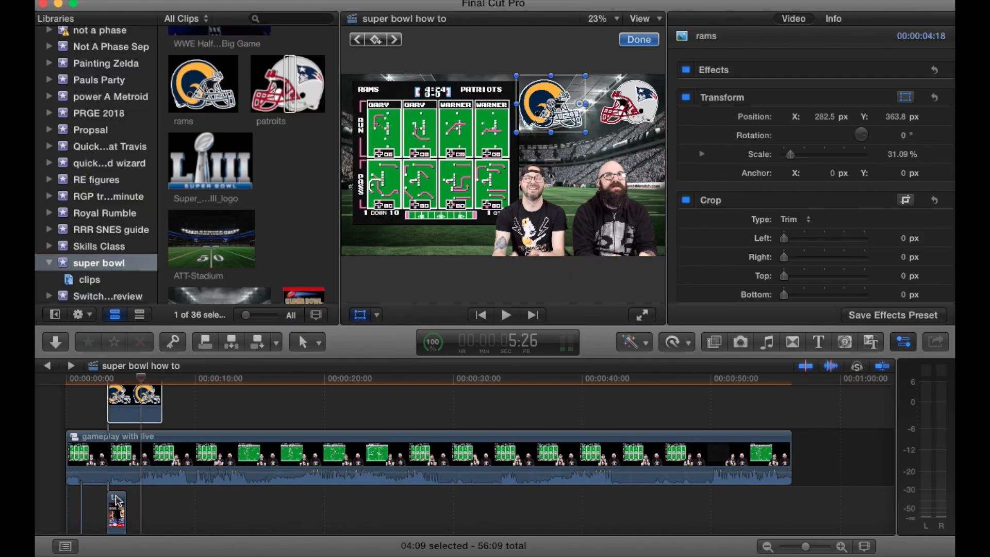
{"action": "left_click_drag", "start_coordinate": [106, 505], "coordinate": [67, 504]}
{"action": "left_click_drag", "start_coordinate": [109, 410], "coordinate": [67, 407]}
{"action": "left_click", "coordinate": [124, 510]}
{"action": "left_click_drag", "start_coordinate": [124, 511], "coordinate": [762, 511]}
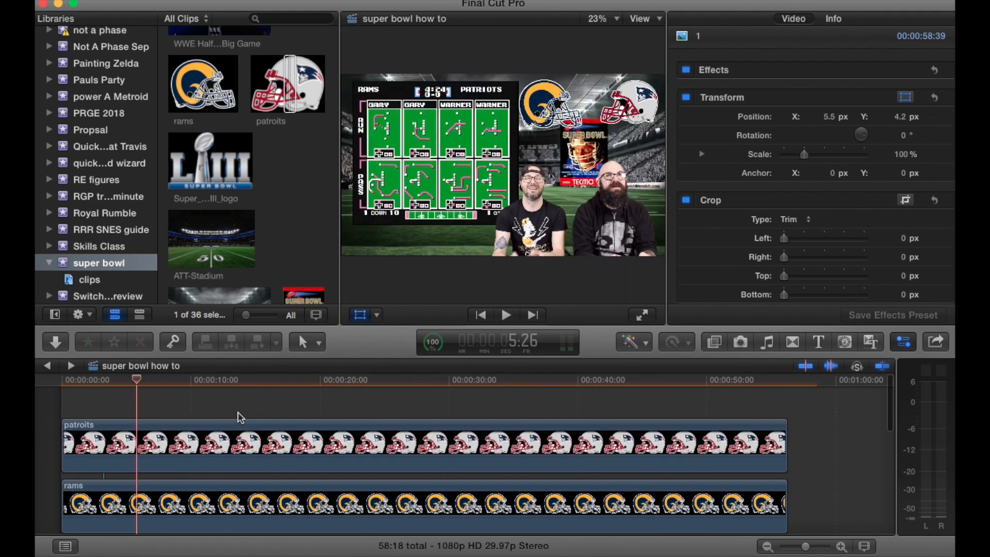
Step: Add Super_Bowl_LIII_logo as the topmost clip, running the full length of the helmet clips
{"action": "left_click", "coordinate": [235, 161]}
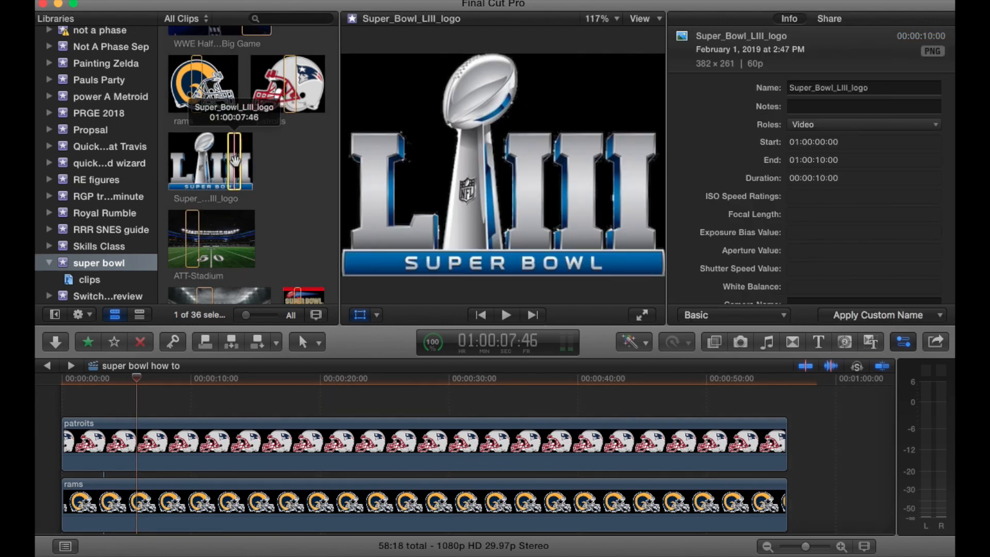
{"action": "left_click_drag", "start_coordinate": [235, 161], "coordinate": [789, 405]}
{"action": "scroll", "coordinate": [441, 434], "scroll_direction": "up", "scroll_amount": 2}
{"action": "scroll", "coordinate": [440, 431], "scroll_direction": "up", "scroll_amount": 1}
Step: Scale the Super Bowl logo to about 23.72% and place it in the frame's lower-left corner at about X -743.8 px, Y -408.7 px
{"action": "left_click", "coordinate": [320, 401]}
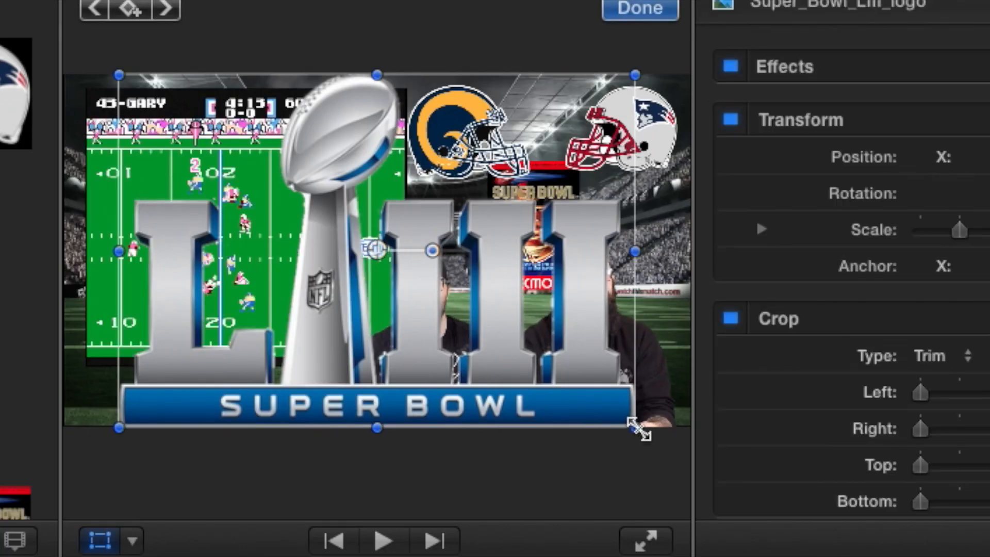
{"action": "left_click_drag", "start_coordinate": [638, 428], "coordinate": [210, 362]}
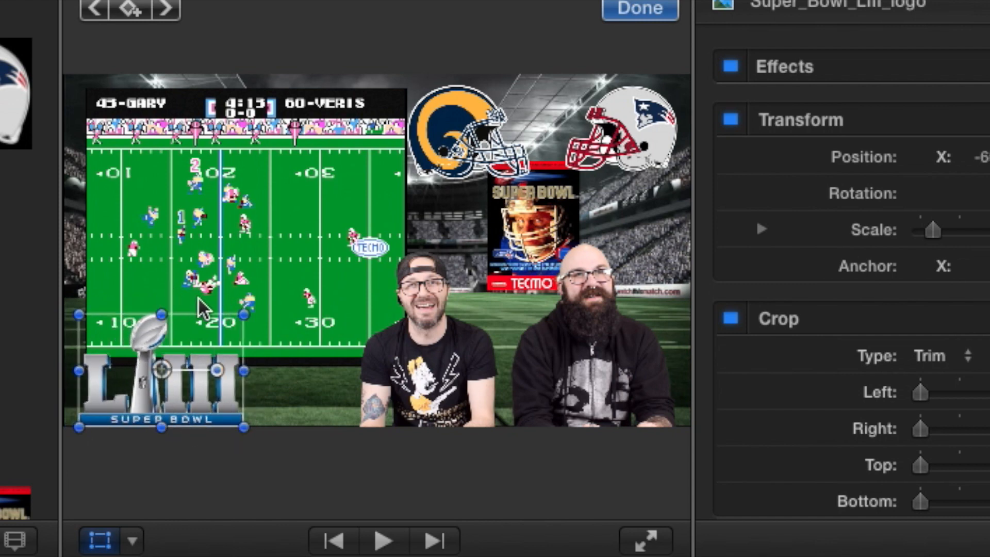
{"action": "left_click_drag", "start_coordinate": [248, 323], "coordinate": [227, 335]}
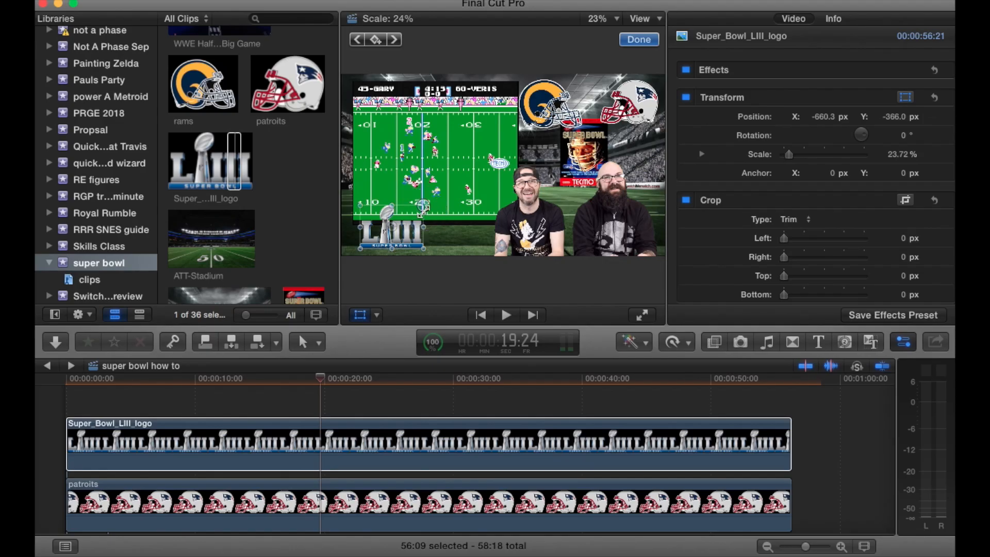
{"action": "left_click_drag", "start_coordinate": [415, 238], "coordinate": [402, 247]}
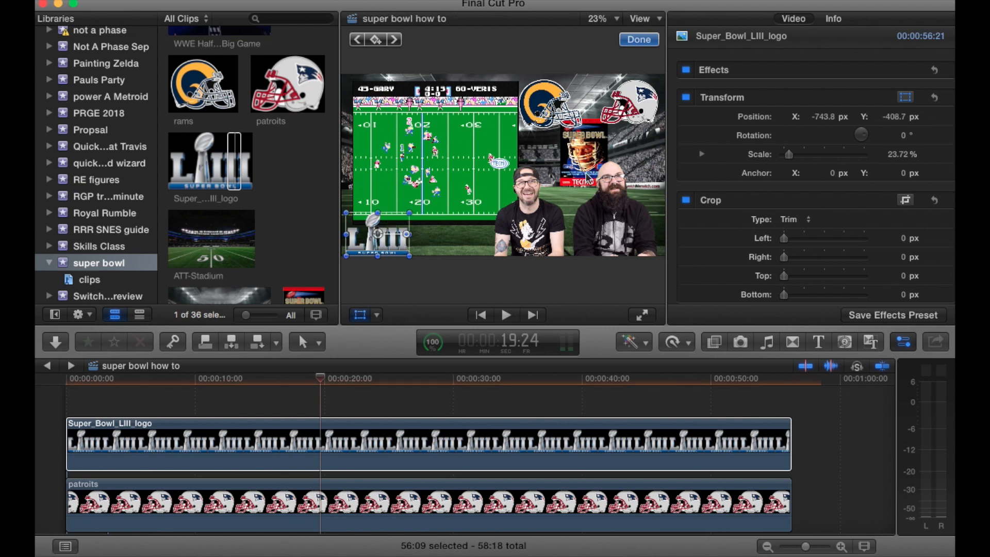
Step: Reduce the patroits helmet to about 21.82% at X 748.4 px, Y 372.3 px, and the rams helmet to about 25.71%
{"action": "left_click", "coordinate": [587, 177]}
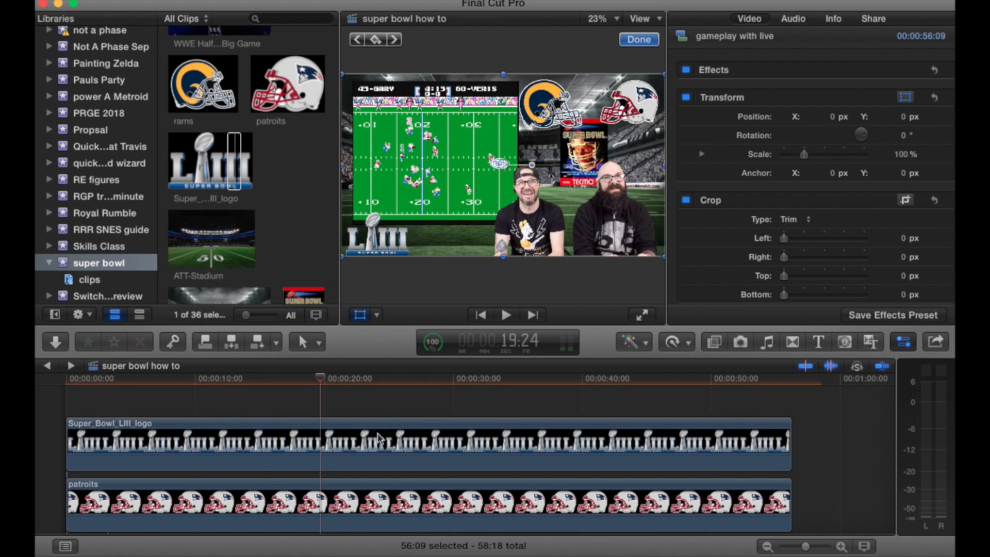
{"action": "left_click", "coordinate": [604, 103]}
{"action": "left_click_drag", "start_coordinate": [601, 125], "coordinate": [607, 126]}
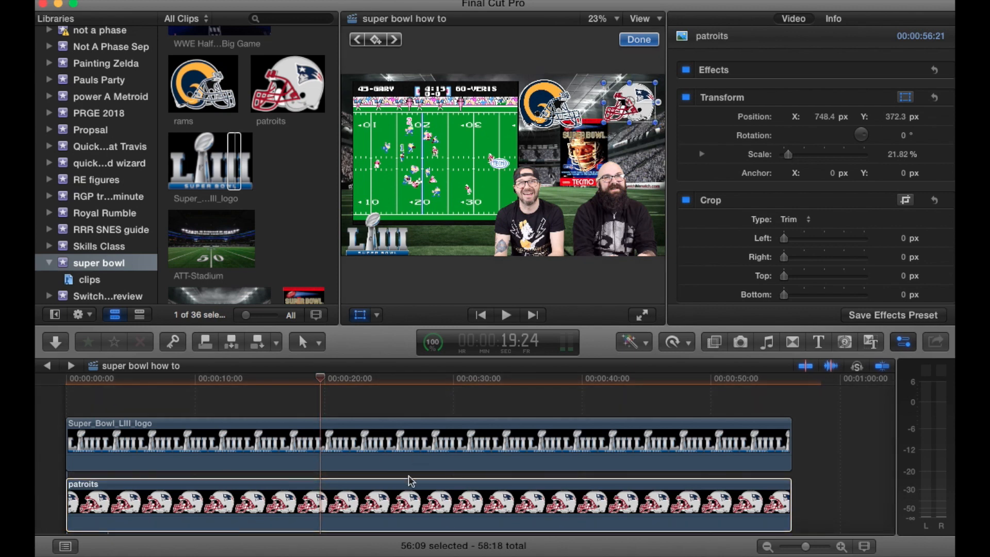
{"action": "scroll", "coordinate": [411, 481], "scroll_direction": "down", "scroll_amount": 3}
{"action": "left_click", "coordinate": [380, 503]}
{"action": "left_click_drag", "start_coordinate": [588, 137], "coordinate": [575, 130]}
Step: Shift the tecmo cover slightly lower, behind and between the two hosts
{"action": "scroll", "coordinate": [458, 427], "scroll_direction": "down", "scroll_amount": 5}
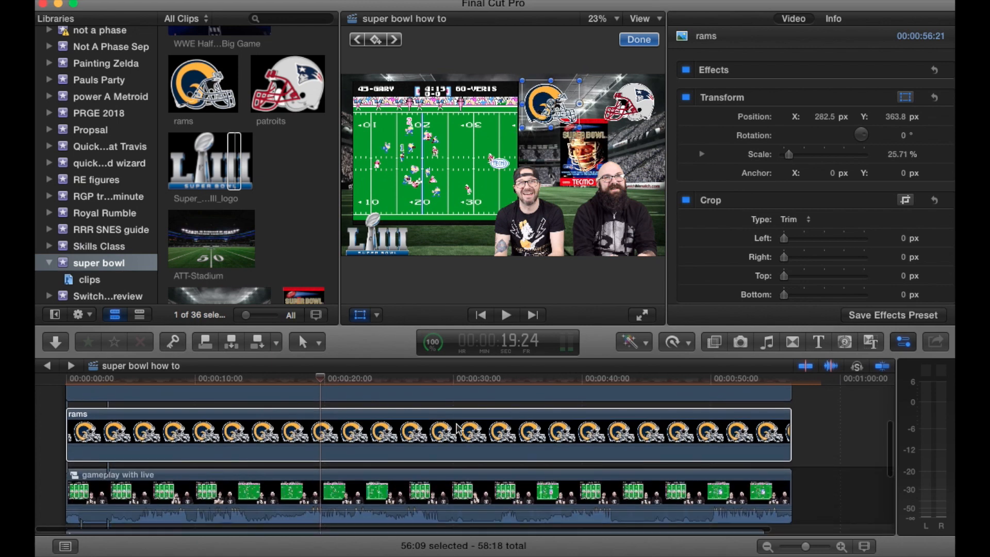
{"action": "left_click", "coordinate": [459, 433]}
{"action": "left_click_drag", "start_coordinate": [588, 188], "coordinate": [594, 187]}
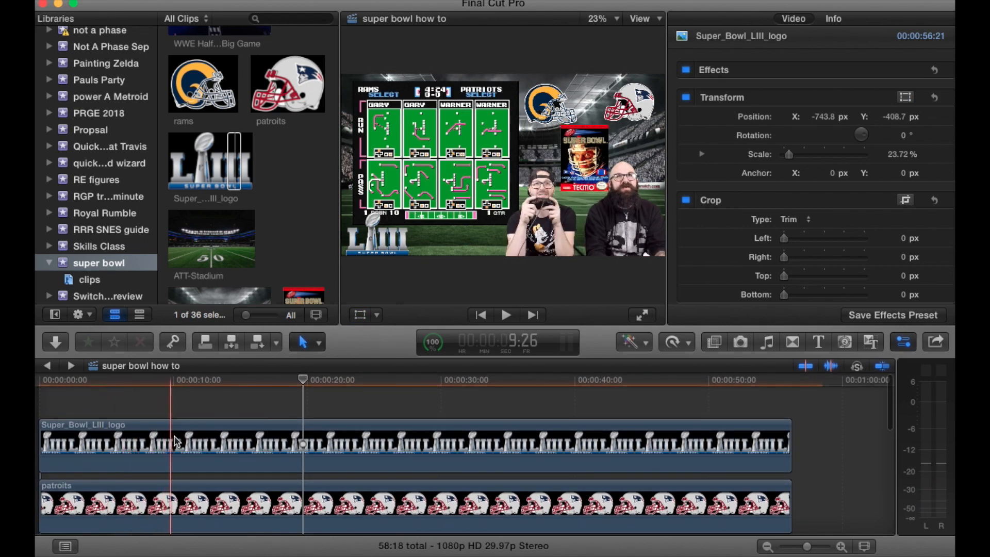
Step: Play back part of the composite to check the layered graphics, and review the stacked clips in the timeline
{"action": "key", "text": "space"}
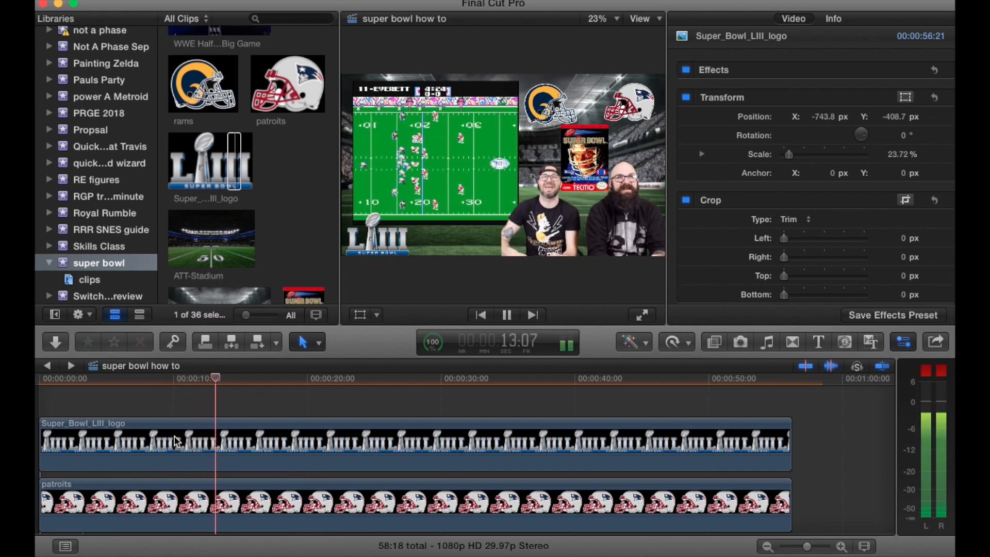
{"action": "key", "text": "space"}
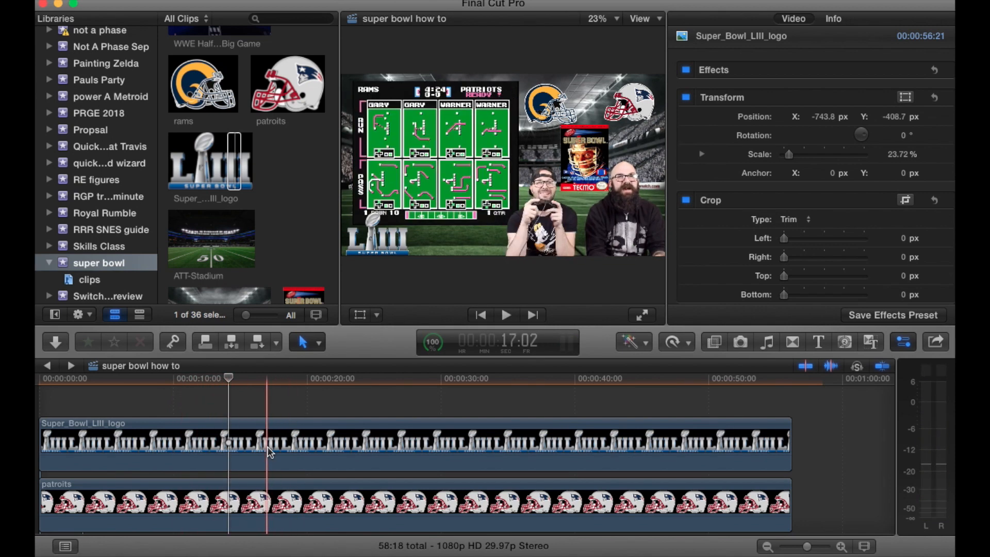
{"action": "scroll", "coordinate": [266, 438], "scroll_direction": "down", "scroll_amount": 5}
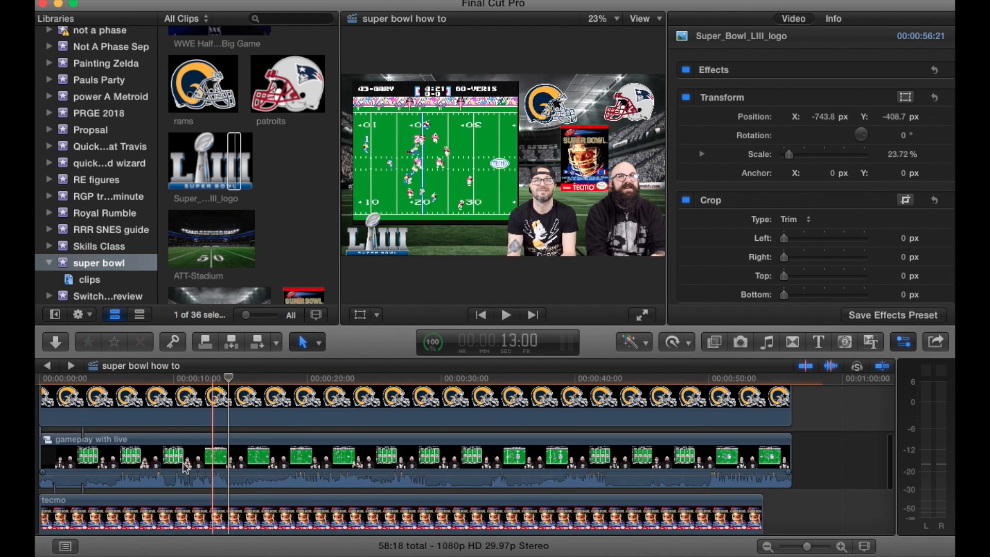
Step: Adjust the audio level of the Segment_0001 gameplay clip inside the gameplay with live compound clip, and return to the super bowl how to project
{"action": "double_click", "coordinate": [237, 458]}
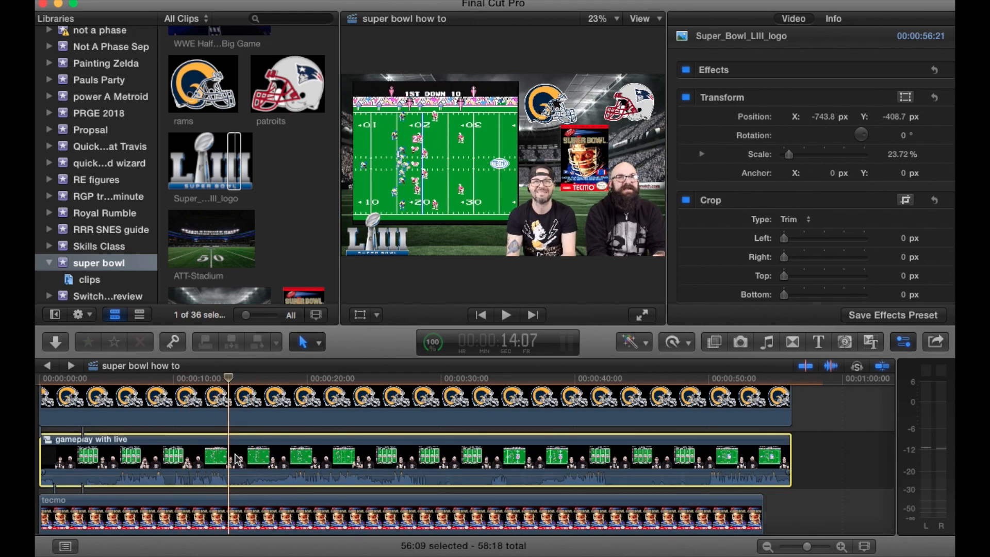
{"action": "left_click", "coordinate": [260, 439]}
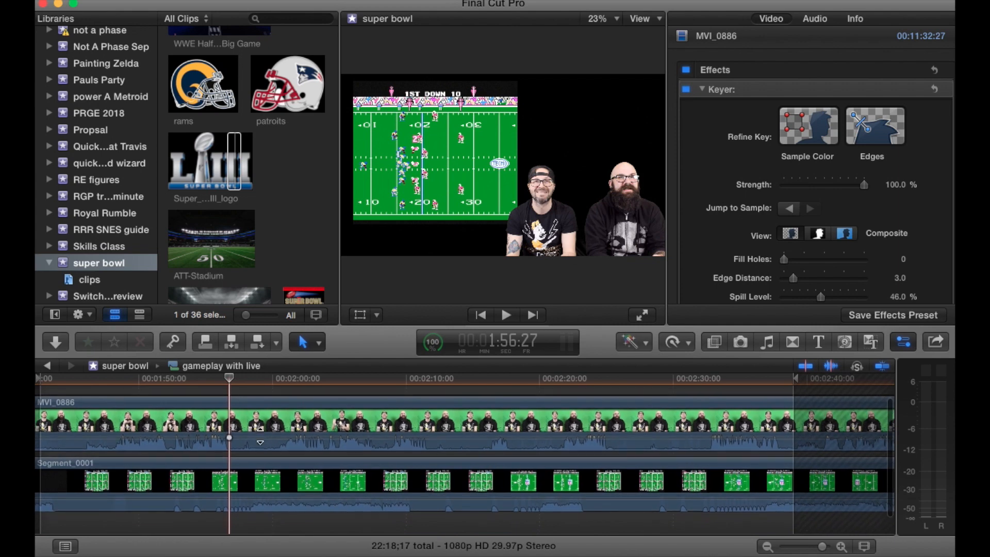
{"action": "left_click_drag", "start_coordinate": [278, 494], "coordinate": [274, 488]}
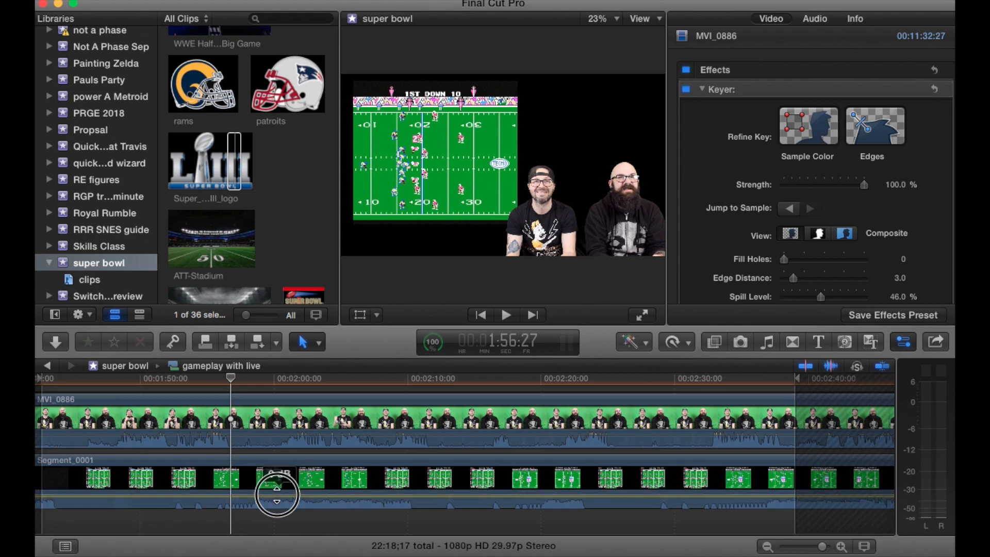
{"action": "key", "text": "super+bracketleft"}
Step: Combine all the stacked timeline clips into a new compound clip named full clip with add ons in the super bowl event
{"action": "scroll", "coordinate": [222, 456], "scroll_direction": "up", "scroll_amount": 5}
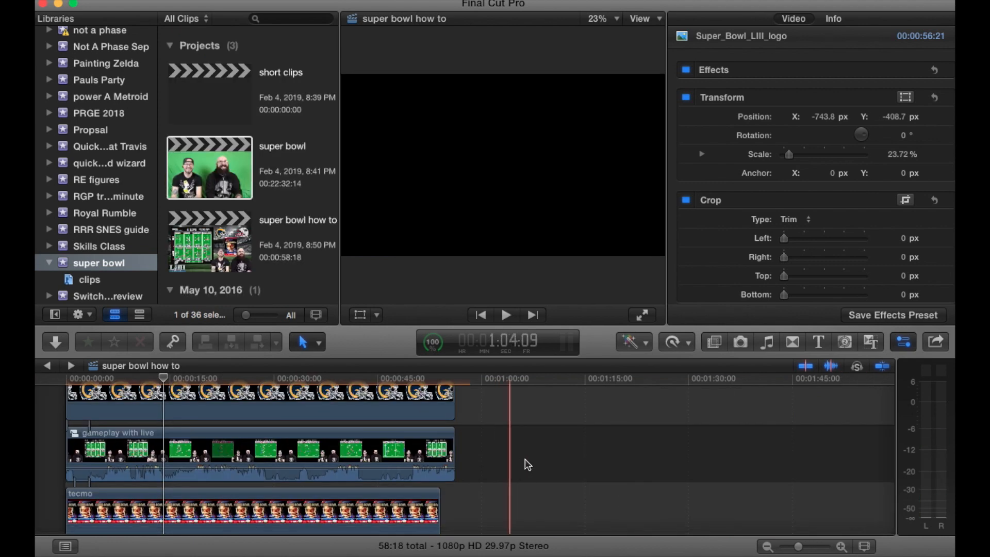
{"action": "scroll", "coordinate": [471, 468], "scroll_direction": "down", "scroll_amount": 4}
{"action": "left_click_drag", "start_coordinate": [522, 495], "coordinate": [309, 357]}
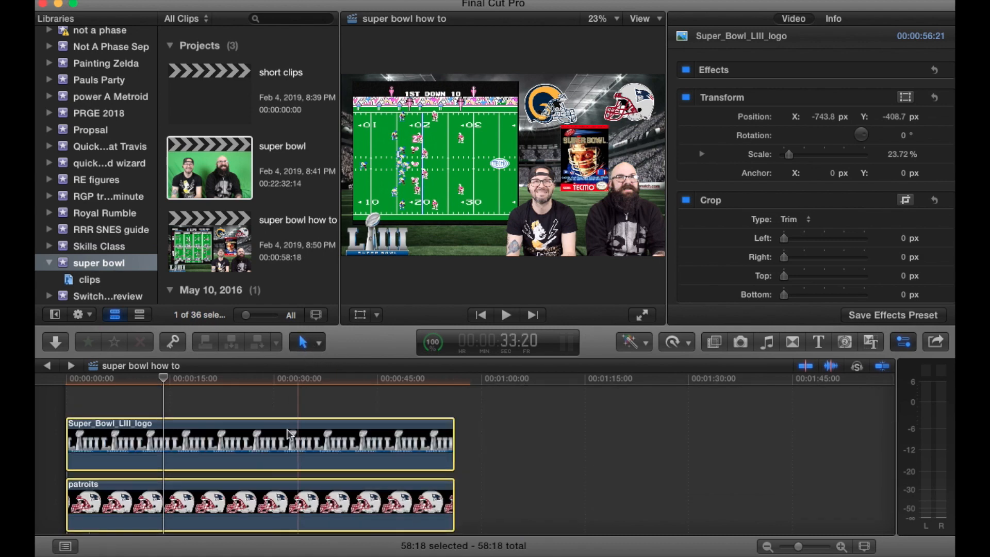
{"action": "right_click", "coordinate": [288, 443]}
{"action": "left_click", "coordinate": [411, 358]}
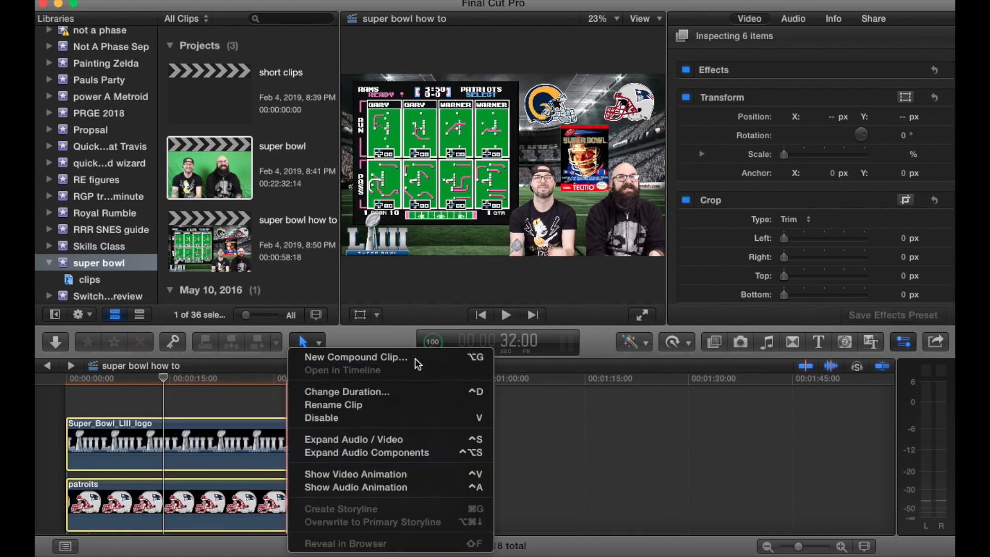
{"action": "type", "text": "full cl"}
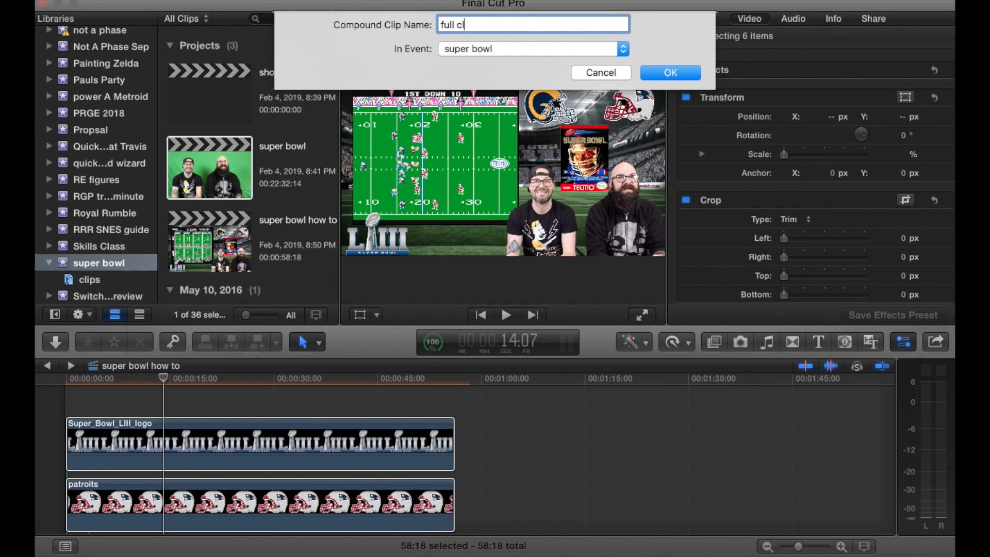
{"action": "type", "text": "ip with add ons"}
{"action": "key", "text": "Return"}
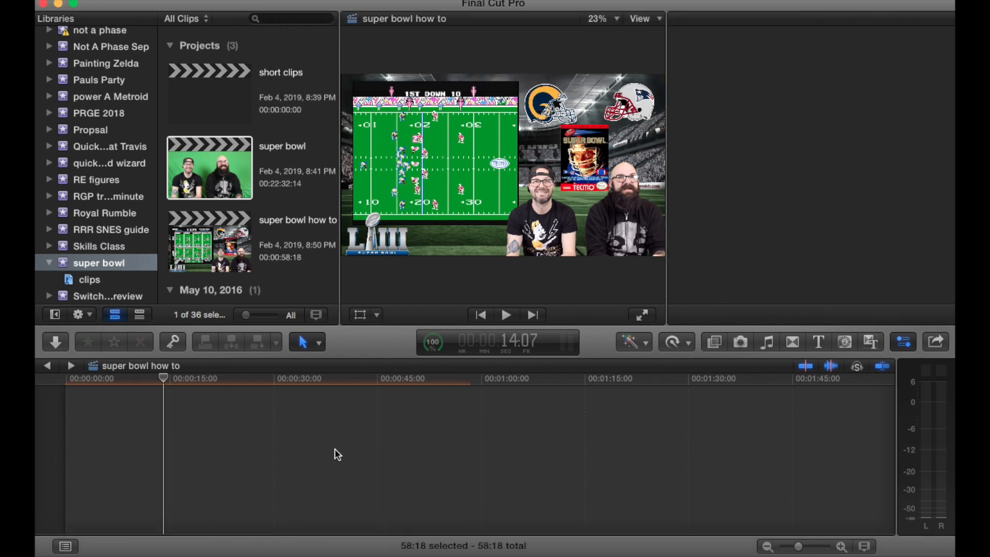
Step: Split the full clip with add ons at about 6:05 and again at about 7:25 to isolate a short reaction segment
{"action": "left_click", "coordinate": [245, 467]}
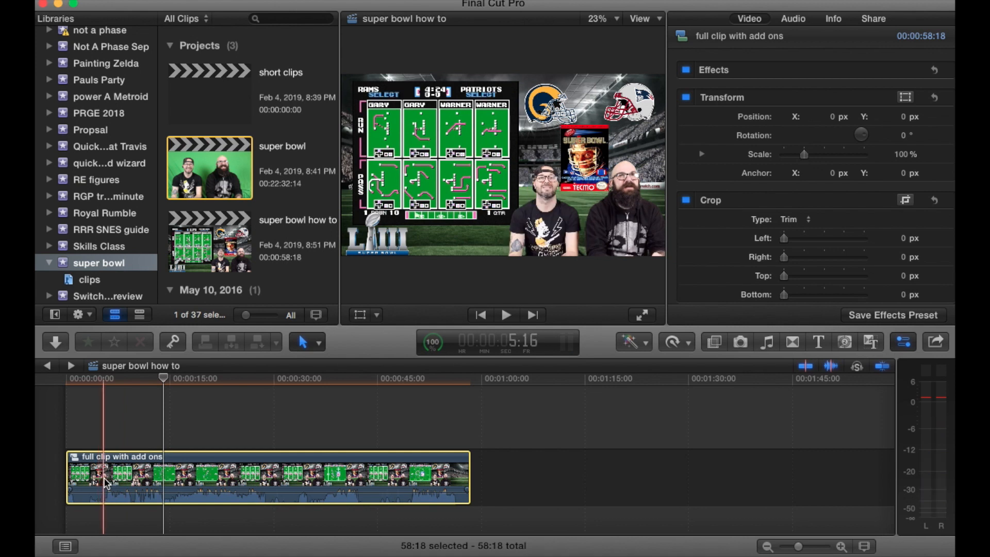
{"action": "key", "text": "space"}
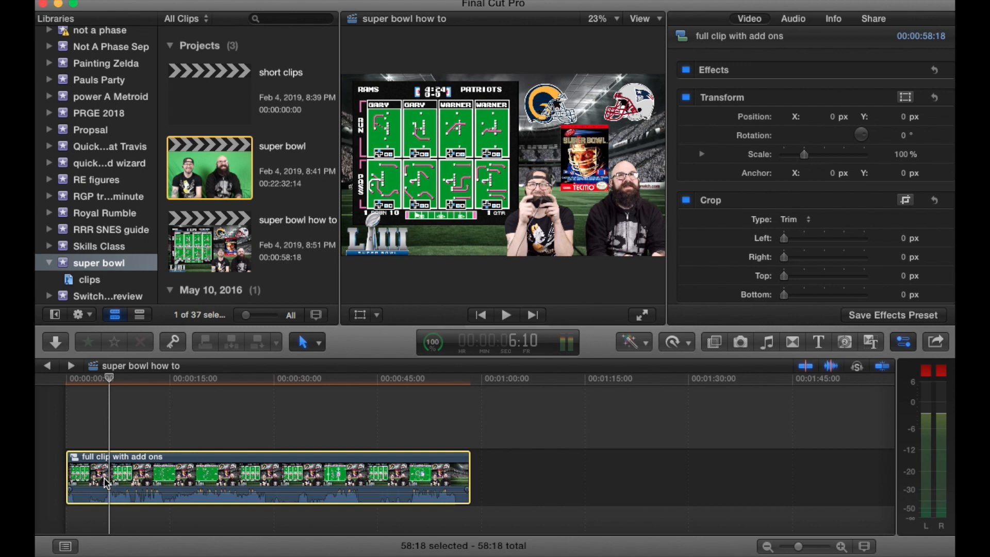
{"action": "key", "text": "space"}
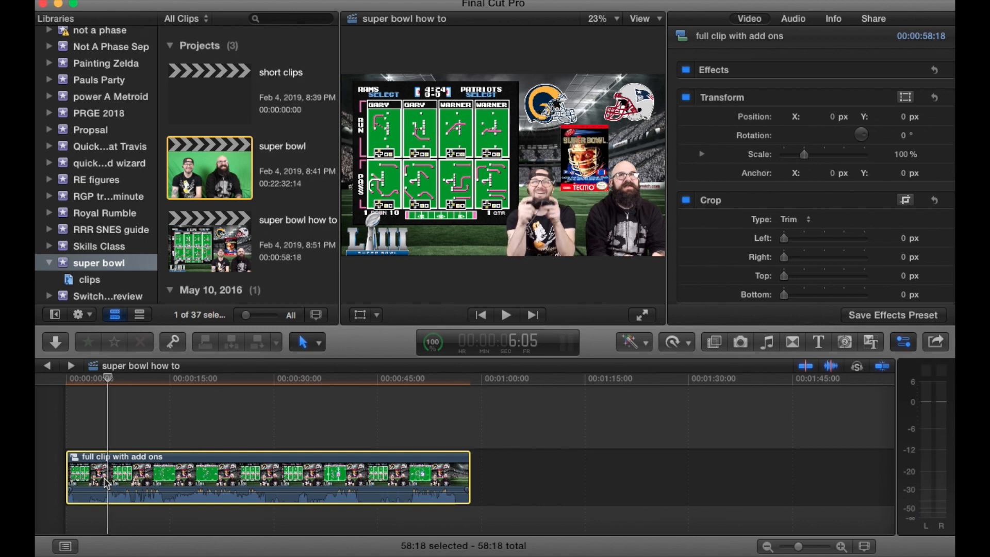
{"action": "key", "text": "super+b"}
{"action": "key", "text": "space"}
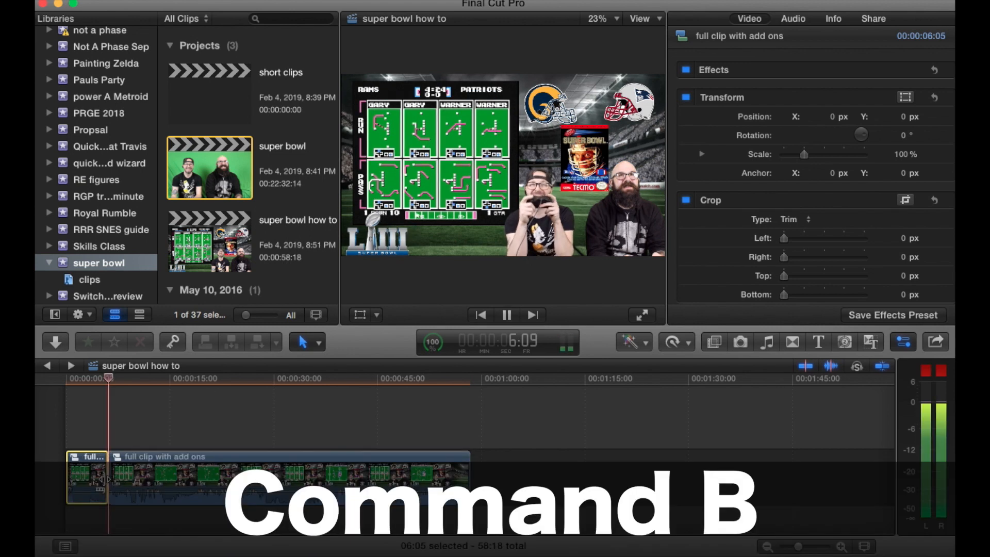
{"action": "key", "text": "space"}
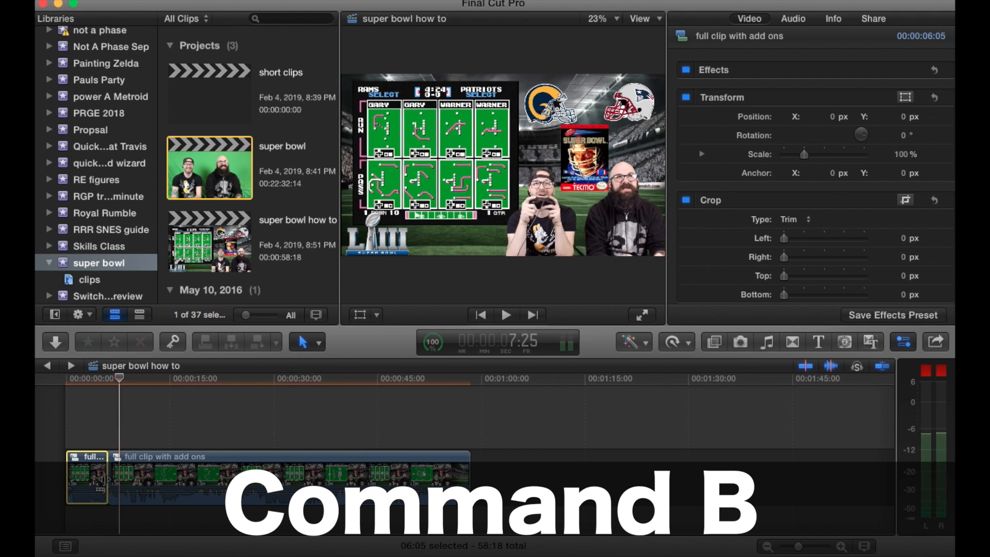
{"action": "key", "text": "super+b"}
Step: Crop the short segment to a close-up of the two hosts, about 946.9 px left, 73.5 right, 466.0 top and 108.0 bottom, and play it back
{"action": "left_click", "coordinate": [114, 442]}
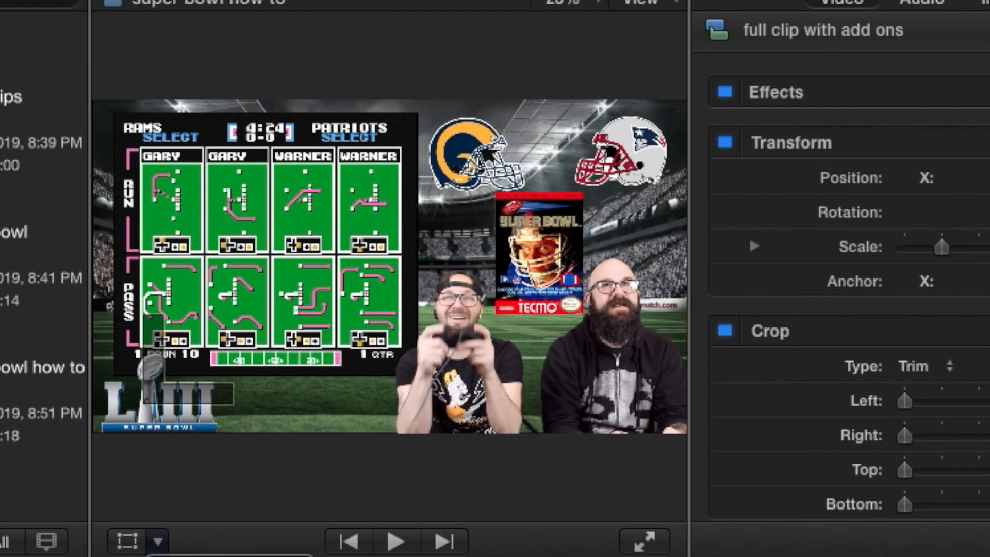
{"action": "key", "text": "shift+c"}
{"action": "left_click", "coordinate": [365, 484]}
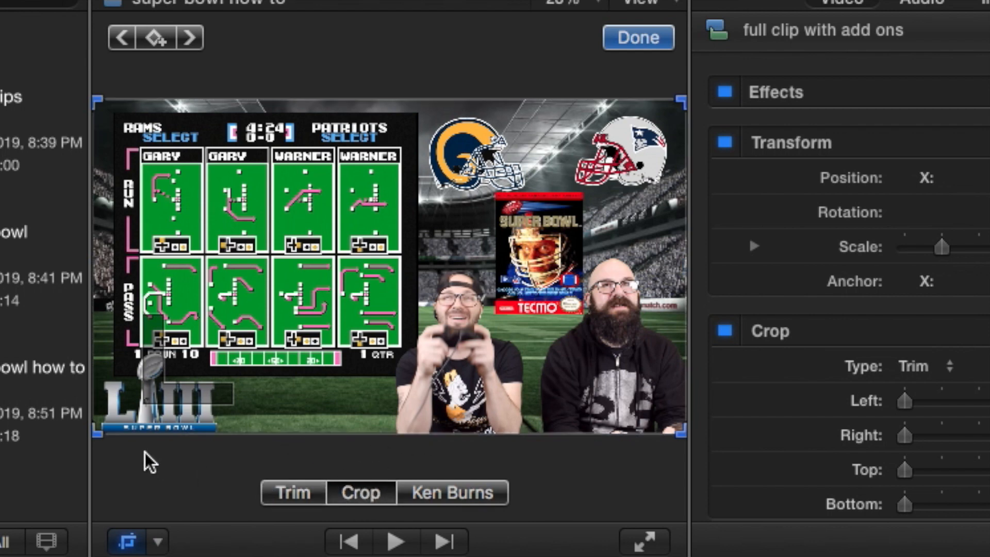
{"action": "left_click_drag", "start_coordinate": [100, 432], "coordinate": [432, 264]}
{"action": "left_click_drag", "start_coordinate": [494, 304], "coordinate": [501, 357]}
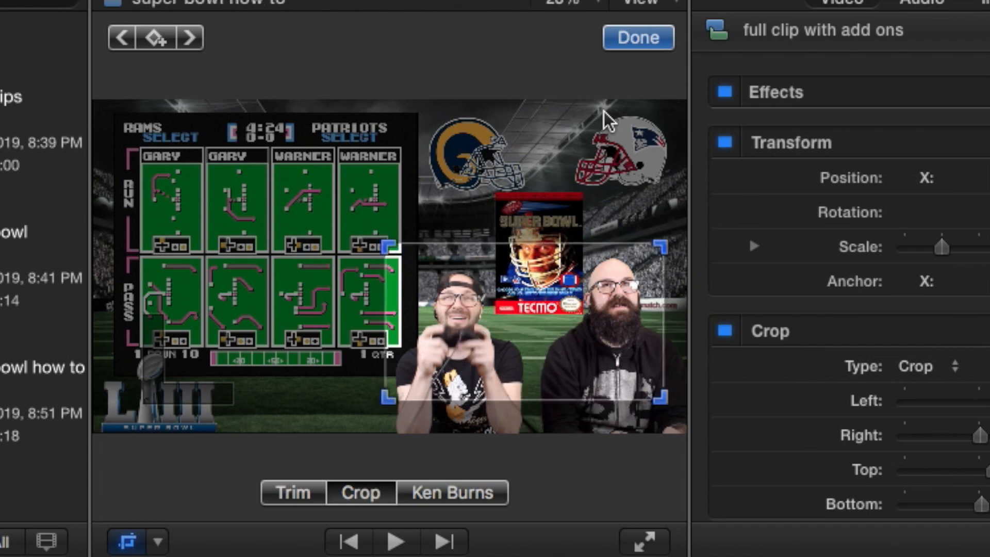
{"action": "left_click", "coordinate": [638, 37]}
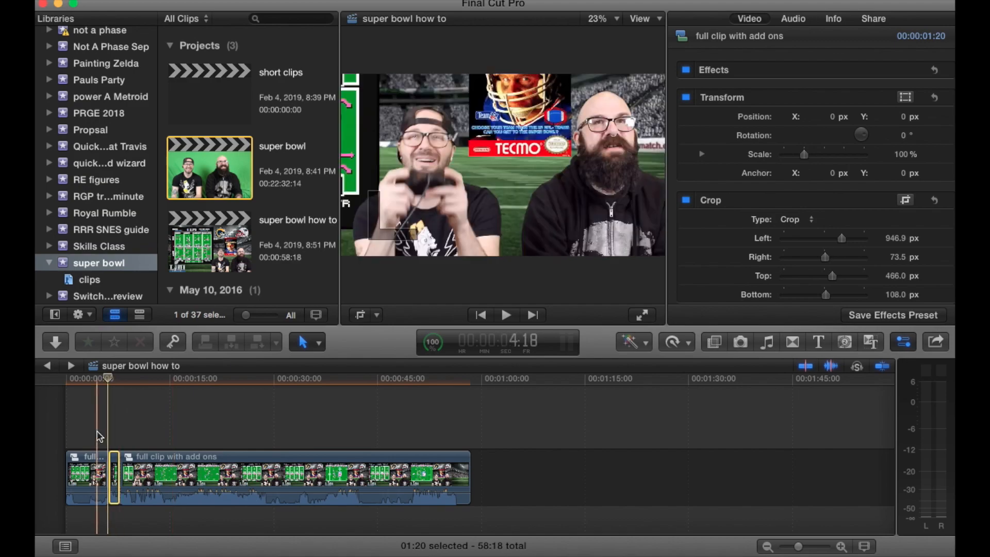
{"action": "key", "text": "space"}
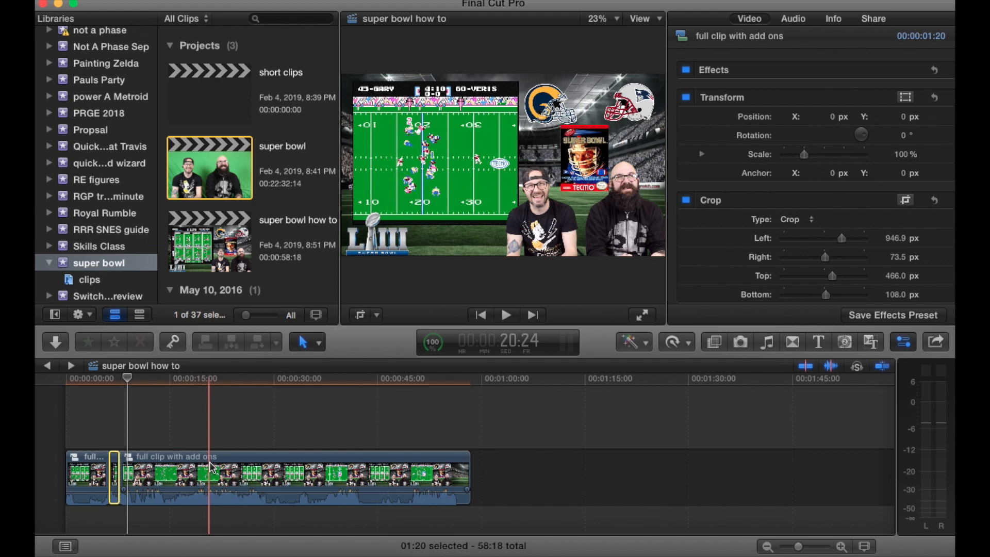
Step: Copy the cropped close-up segment between about 6:05 and 7:25 in the timeline
{"action": "key", "text": "super+space"}
{"action": "left_click", "coordinate": [210, 424]}
{"action": "left_click", "coordinate": [210, 424]}
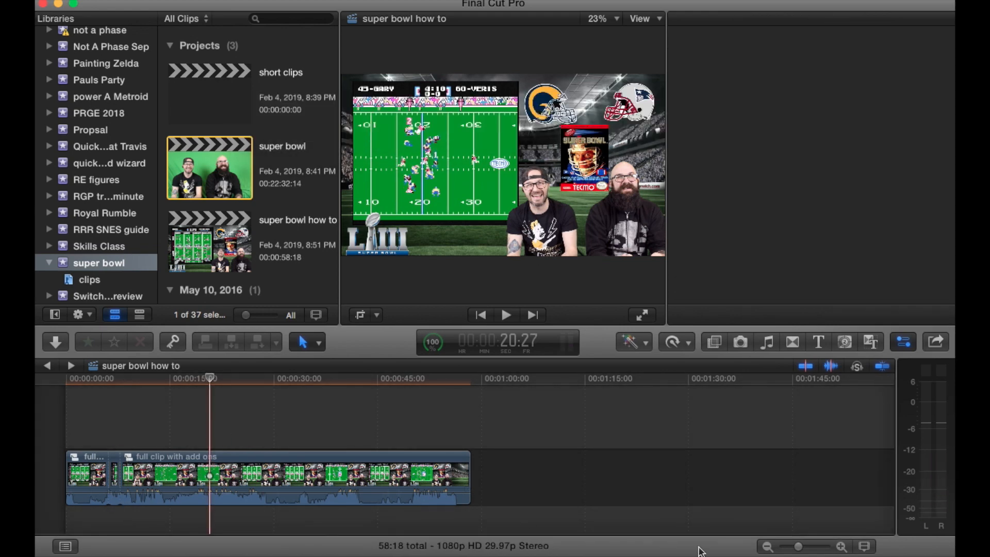
{"action": "left_click", "coordinate": [842, 546]}
{"action": "scroll", "coordinate": [452, 463], "scroll_direction": "left", "scroll_amount": 3}
{"action": "scroll", "coordinate": [452, 462], "scroll_direction": "left", "scroll_amount": 6}
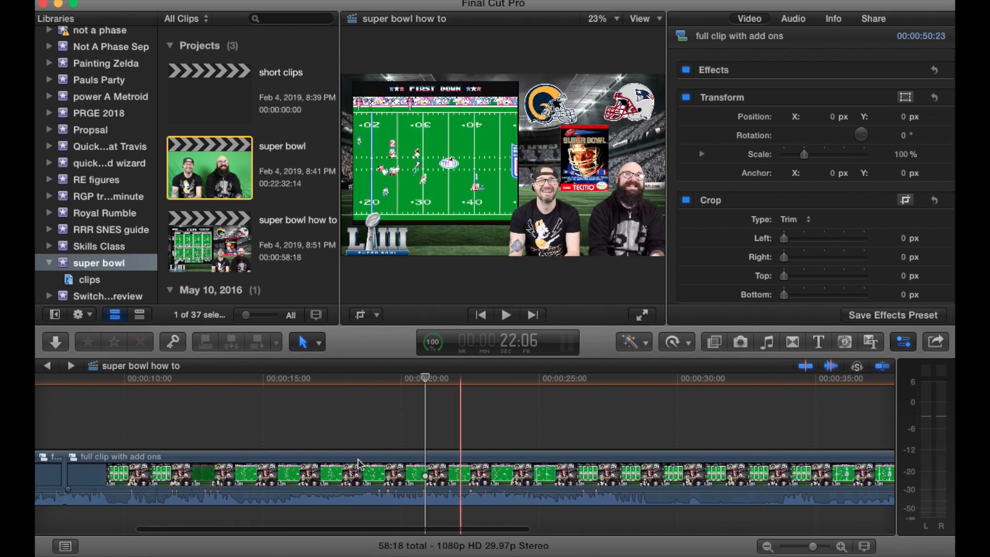
{"action": "left_click", "coordinate": [240, 471]}
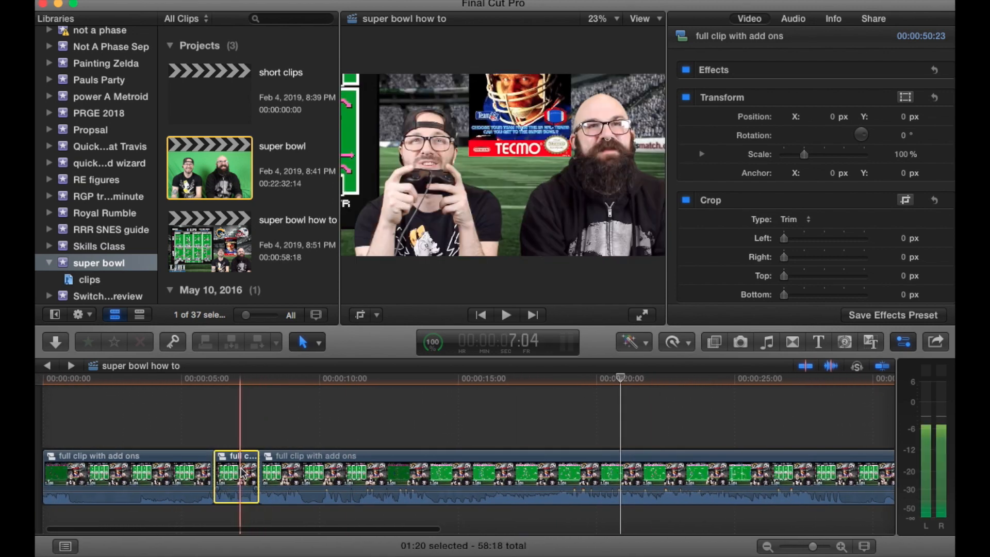
{"action": "key", "text": "super+c"}
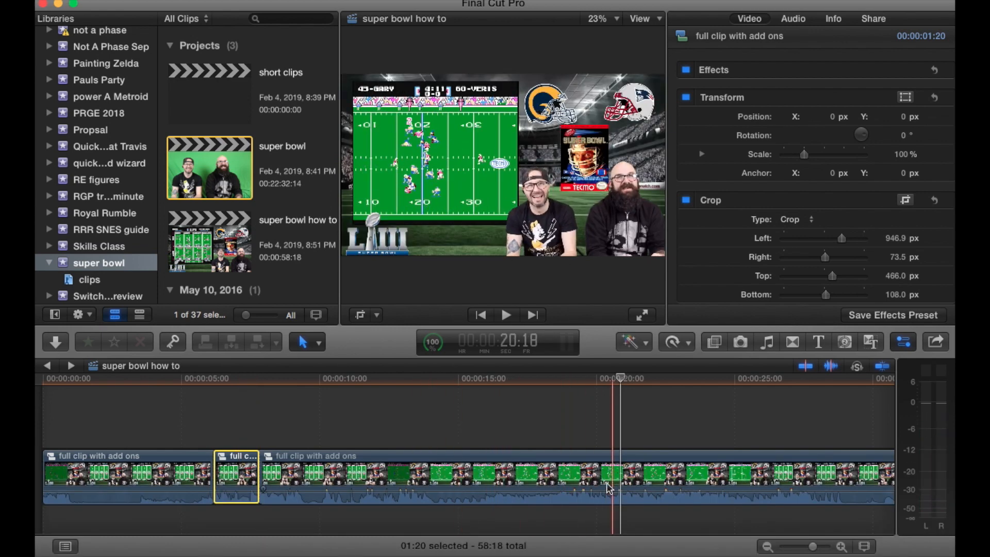
Step: Split off a reaction segment of about 1:14 ending at 21:07, and paste the copied close-up crop effects onto it
{"action": "key", "text": "super+b"}
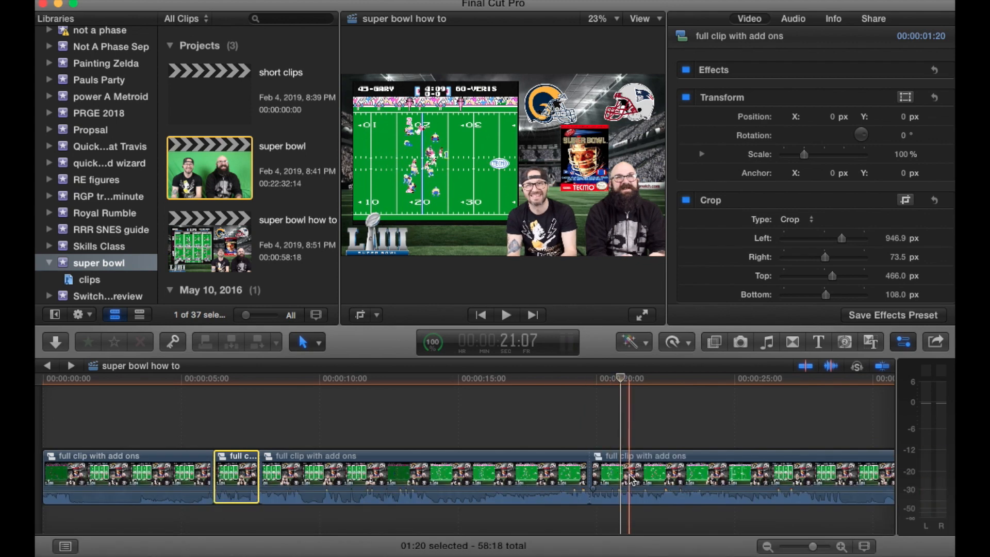
{"action": "key", "text": "super+b"}
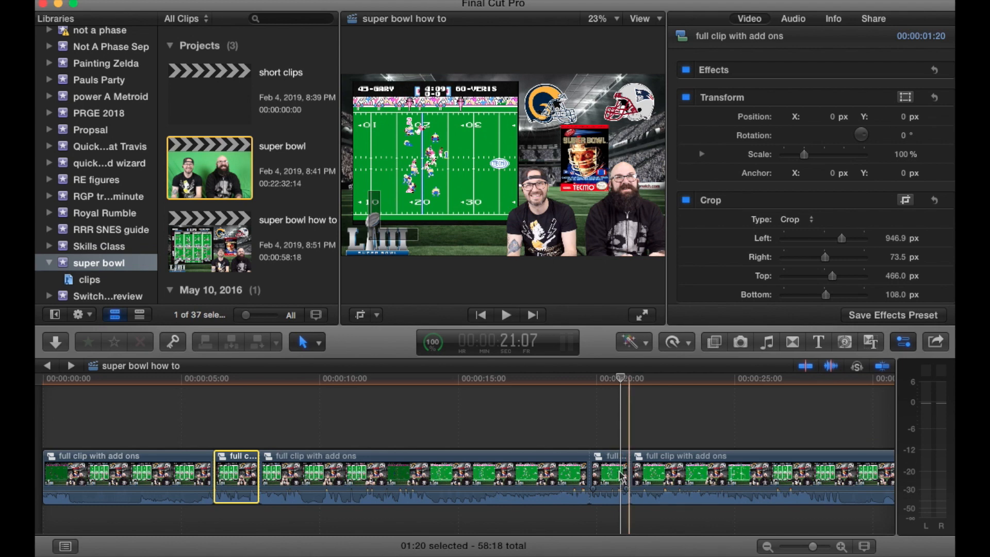
{"action": "left_click", "coordinate": [614, 473]}
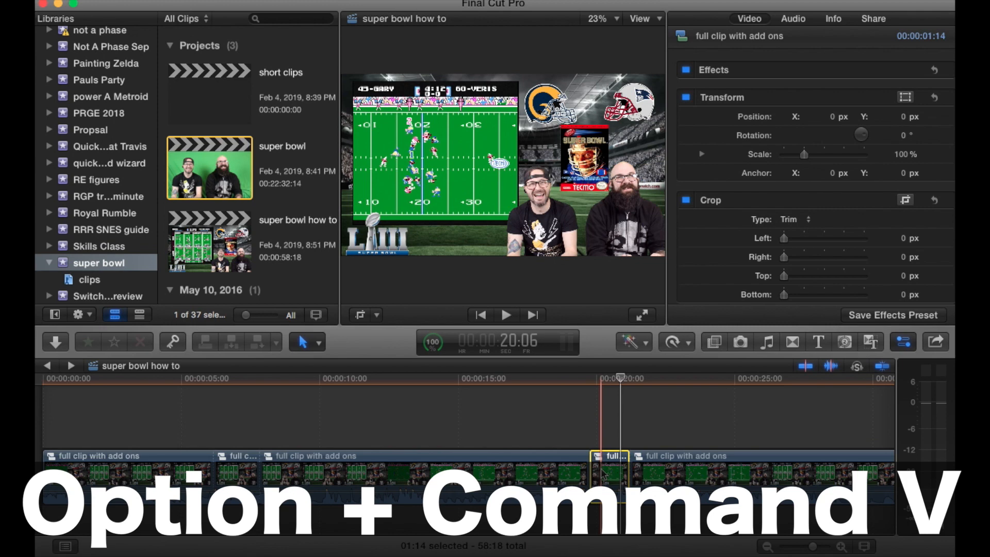
{"action": "key", "text": "alt+super+v"}
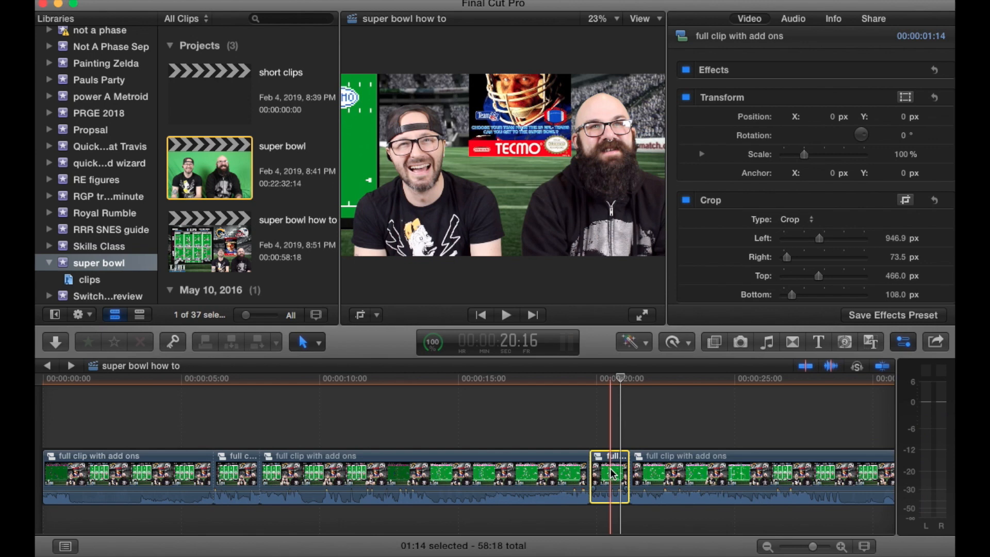
{"action": "left_click", "coordinate": [378, 315]}
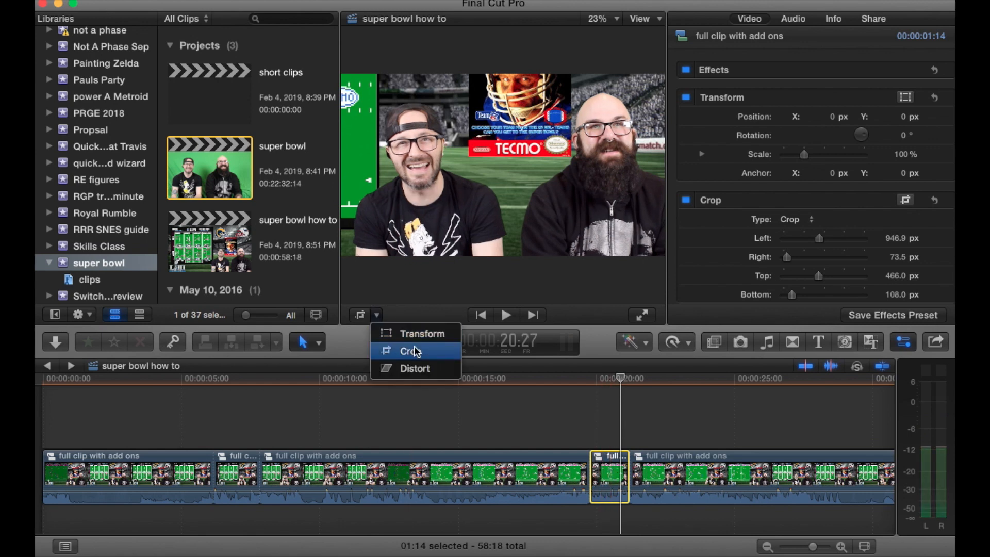
{"action": "left_click", "coordinate": [670, 423]}
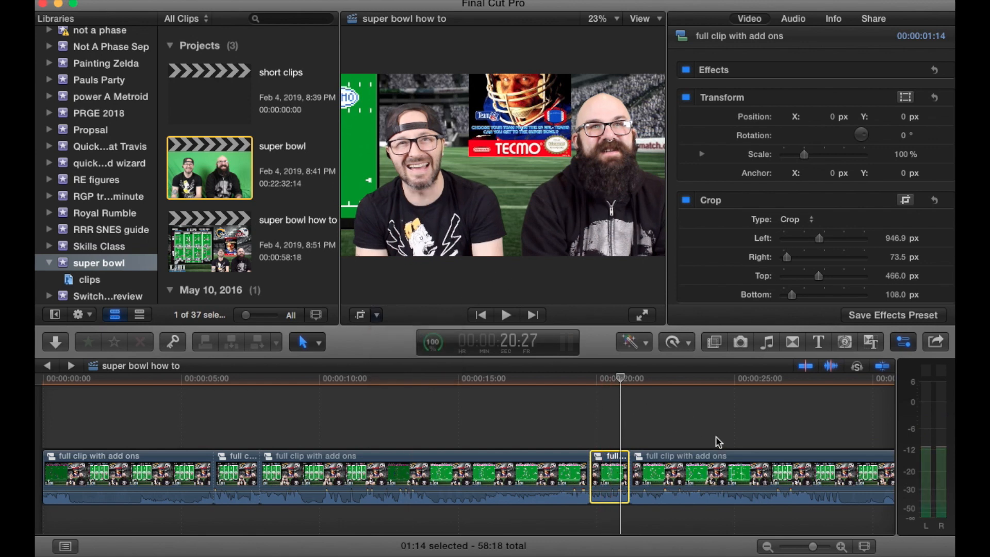
Step: Split off a segment of about 1:11 around 25 seconds, and paste the same close-up crop effects onto it
{"action": "left_click", "coordinate": [757, 472]}
{"action": "key", "text": "super+b"}
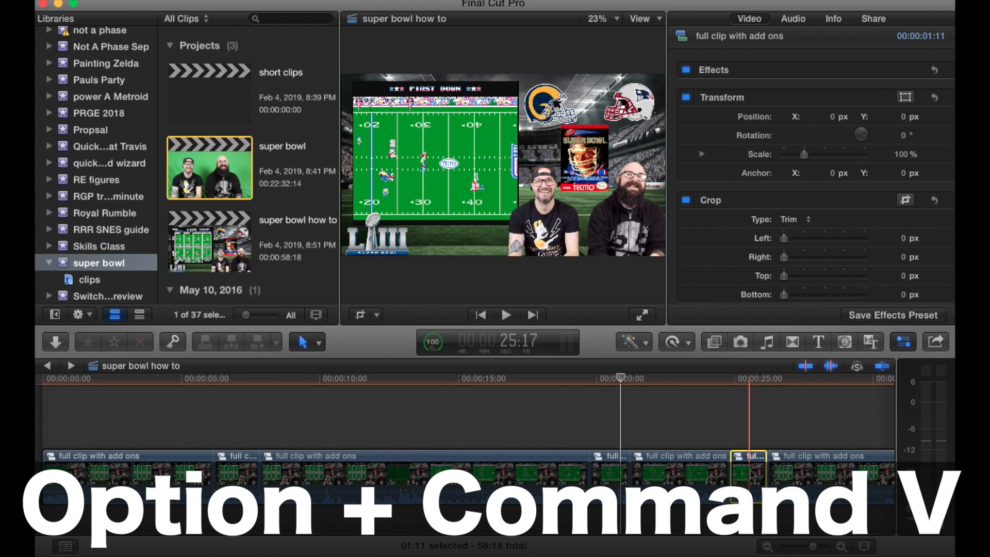
{"action": "key", "text": "alt+super+v"}
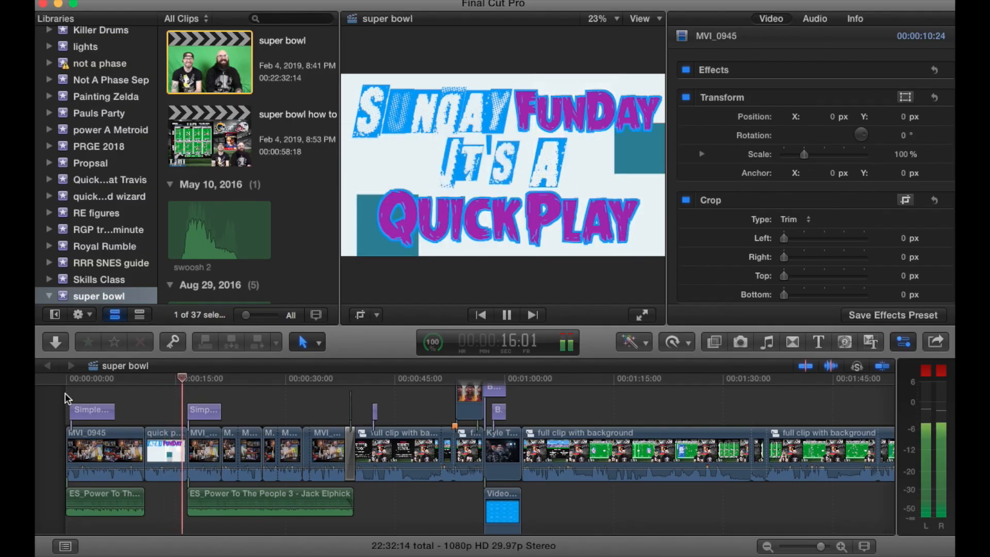
Step: Play parts of the finished super bowl project's opening, and inspect the music credit title over the host's intro
{"action": "key", "text": "space"}
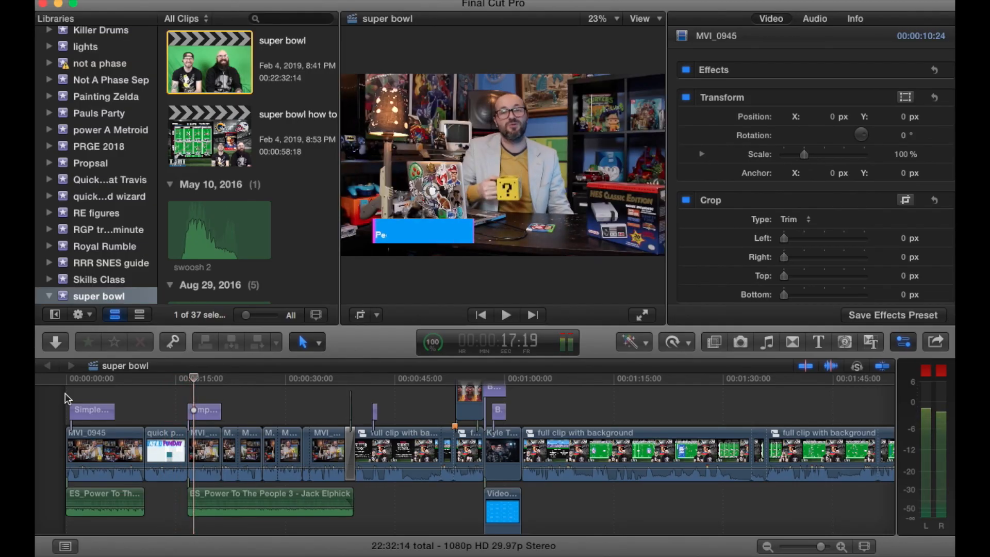
{"action": "left_click", "coordinate": [202, 411]}
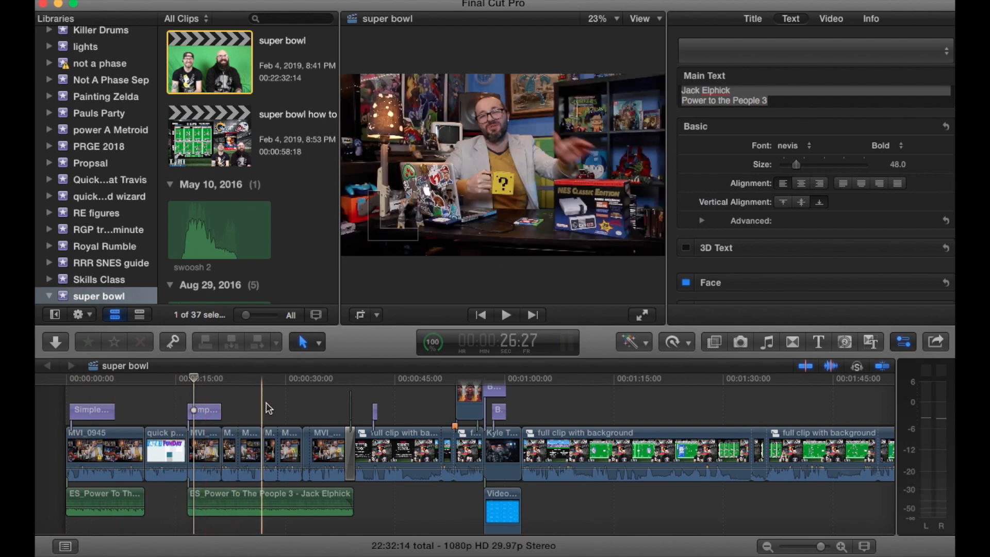
{"action": "key", "text": "space"}
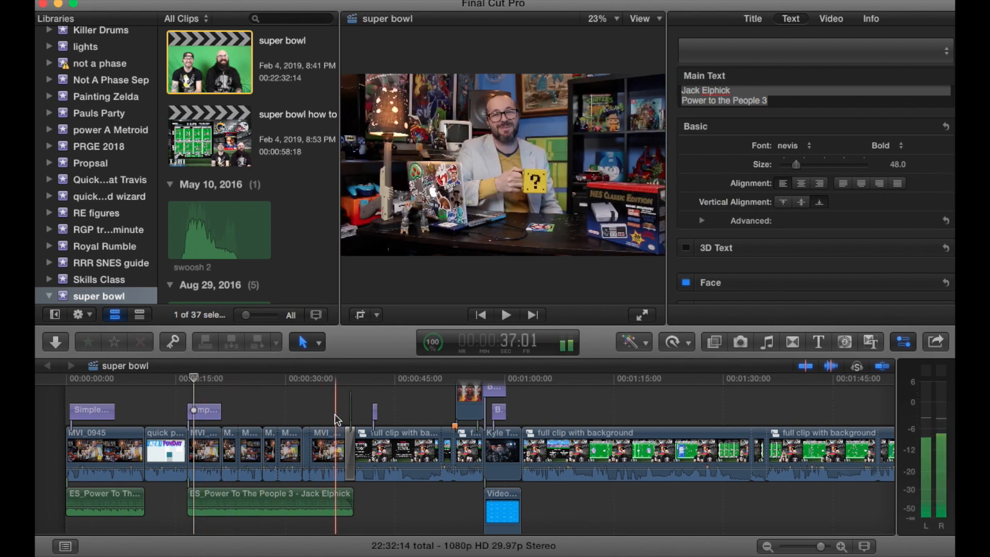
{"action": "key", "text": "space"}
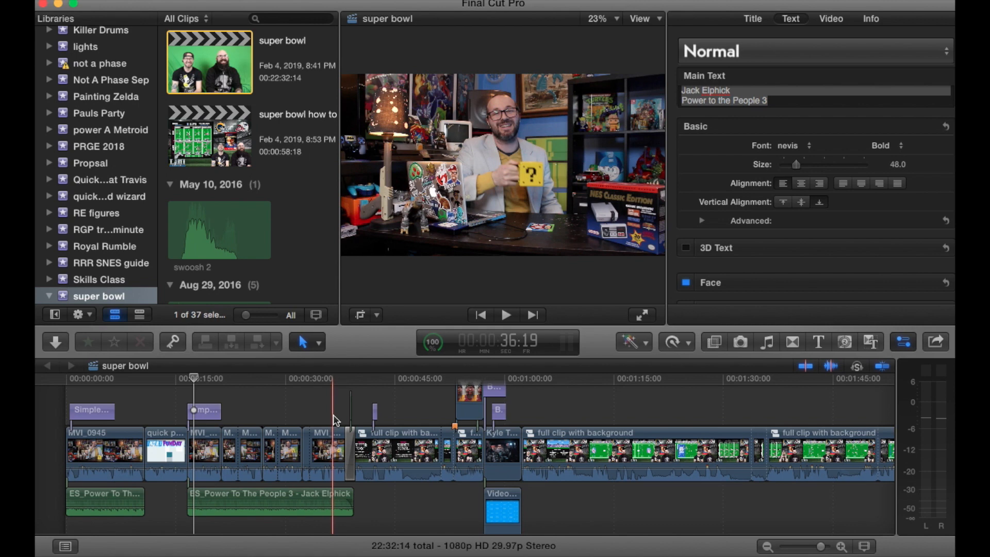
Step: Look through the remaining cuts of the finished super bowl project, and play its ending from about 10:04 into the host's outro
{"action": "scroll", "coordinate": [333, 415], "scroll_direction": "right", "scroll_amount": 20}
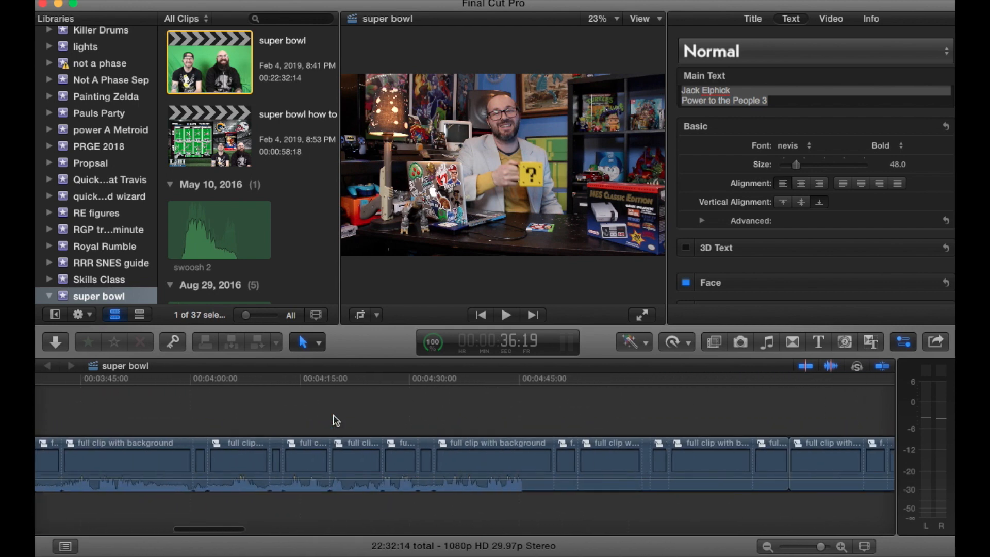
{"action": "scroll", "coordinate": [333, 414], "scroll_direction": "right", "scroll_amount": 3}
{"action": "left_click", "coordinate": [548, 423]}
{"action": "scroll", "coordinate": [548, 424], "scroll_direction": "right", "scroll_amount": 15}
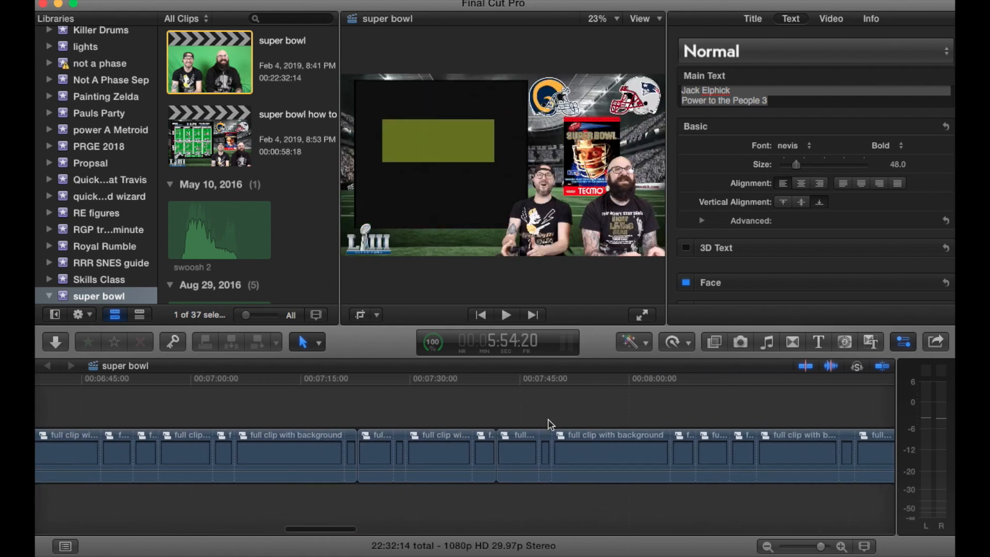
{"action": "scroll", "coordinate": [551, 424], "scroll_direction": "right", "scroll_amount": 8}
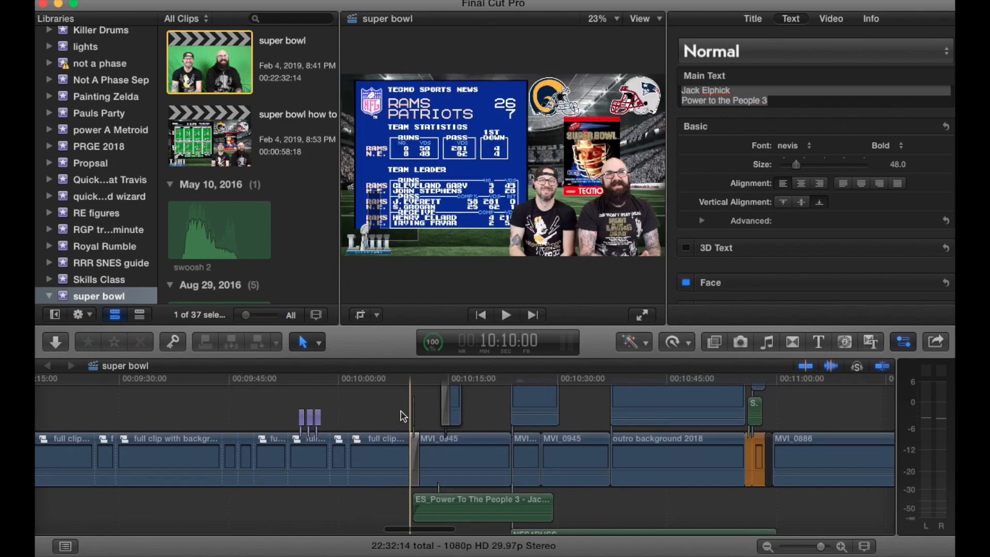
{"action": "scroll", "coordinate": [372, 407], "scroll_direction": "up", "scroll_amount": 2}
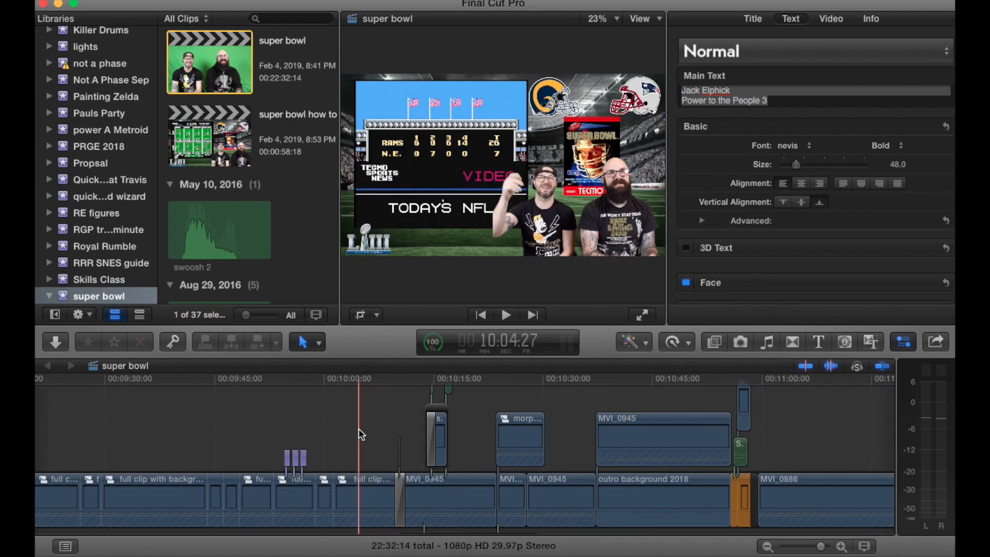
{"action": "key", "text": "space"}
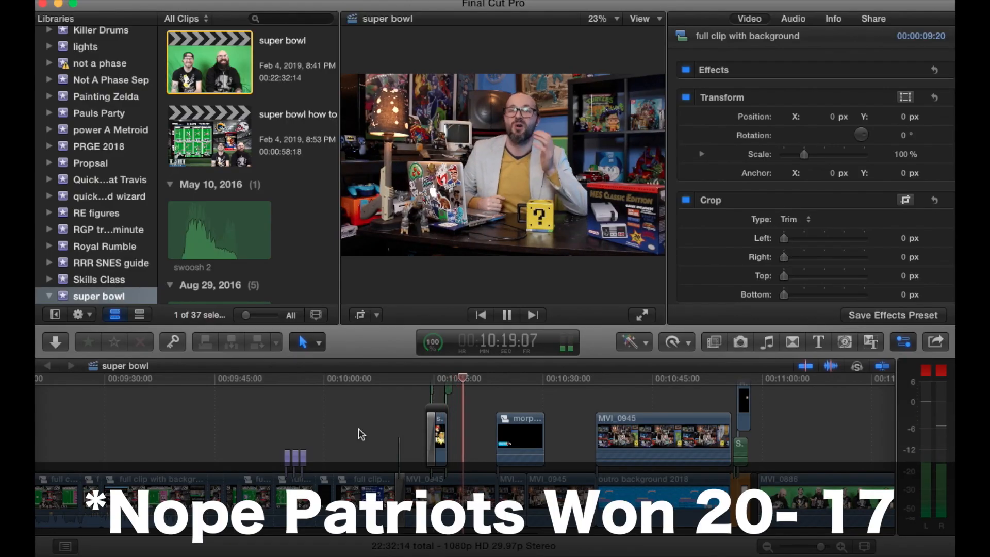
{"action": "key", "text": "space"}
{"action": "scroll", "coordinate": [420, 422], "scroll_direction": "right", "scroll_amount": 2}
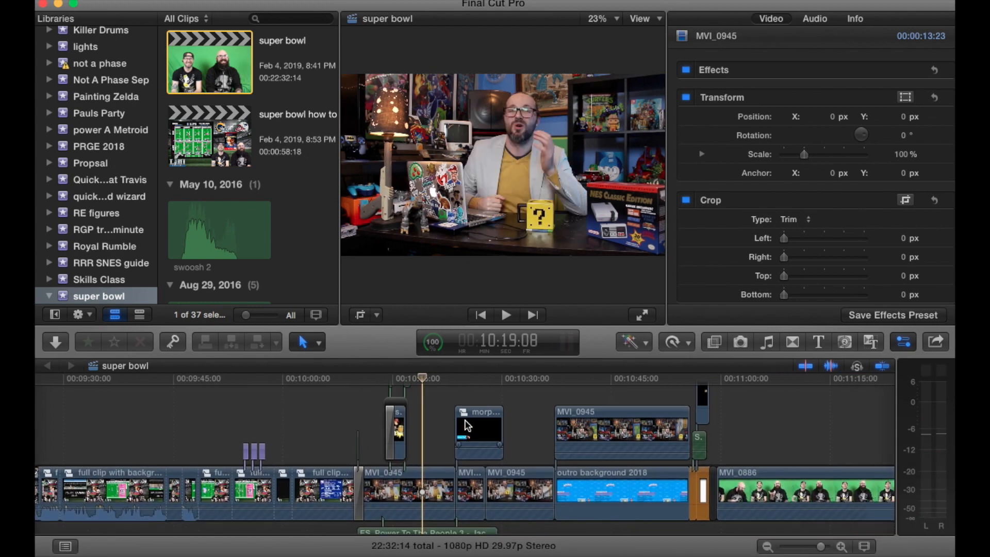